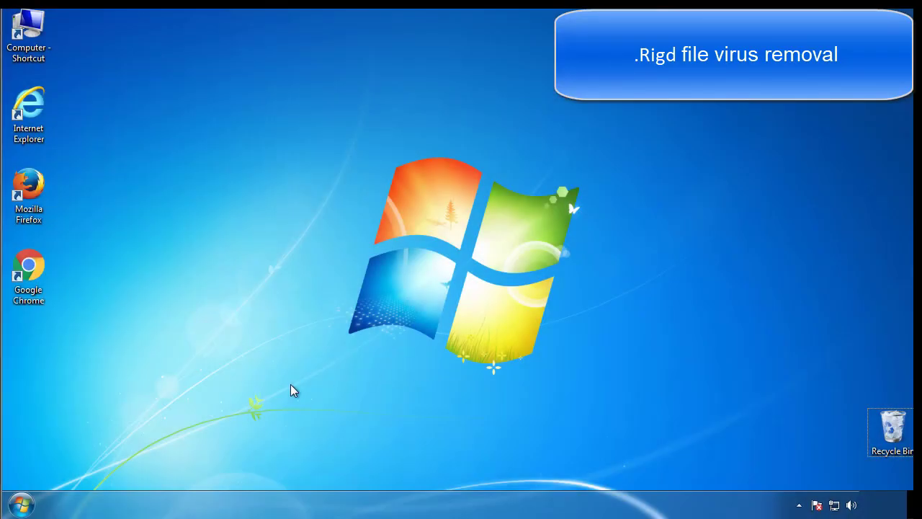
# Enable minimal Safe boot in System Configuration (msconfig), restart the computer and dismiss the safe mode help window.
pyautogui.click(26, 504)
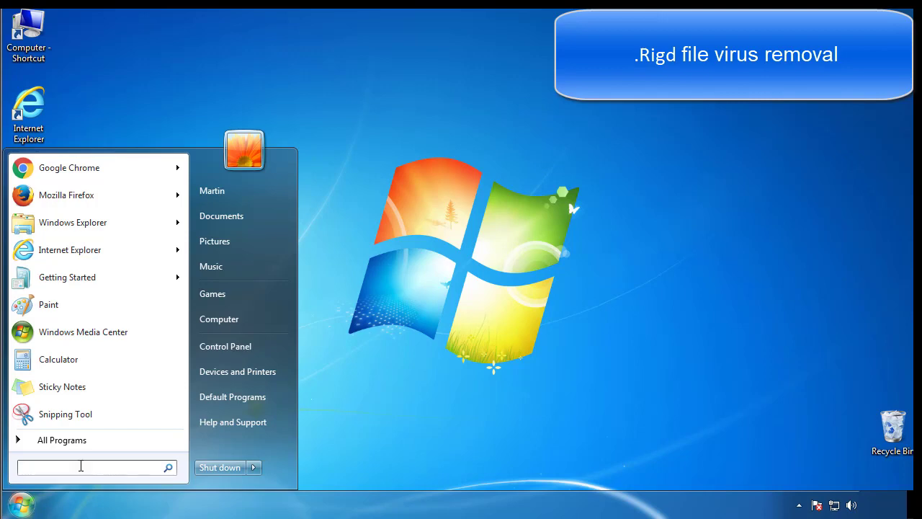
pyautogui.write('msconfig')
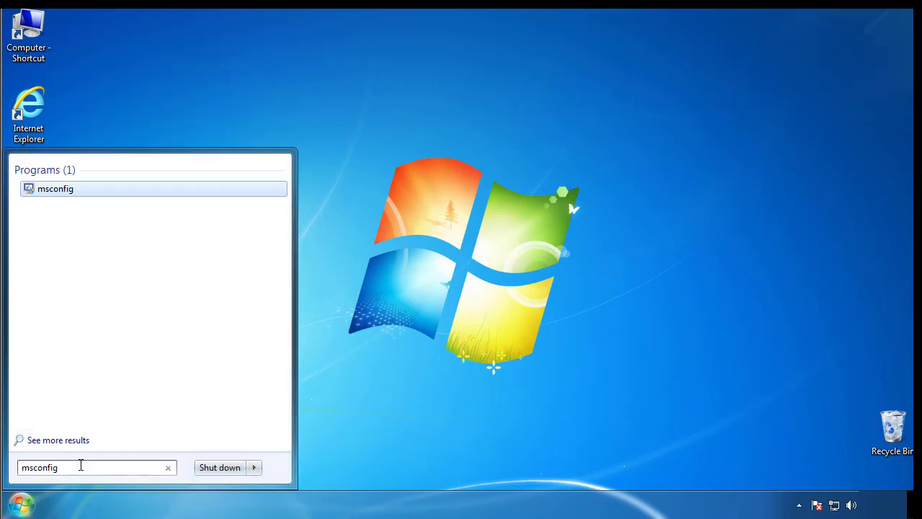
pyautogui.press('Return')
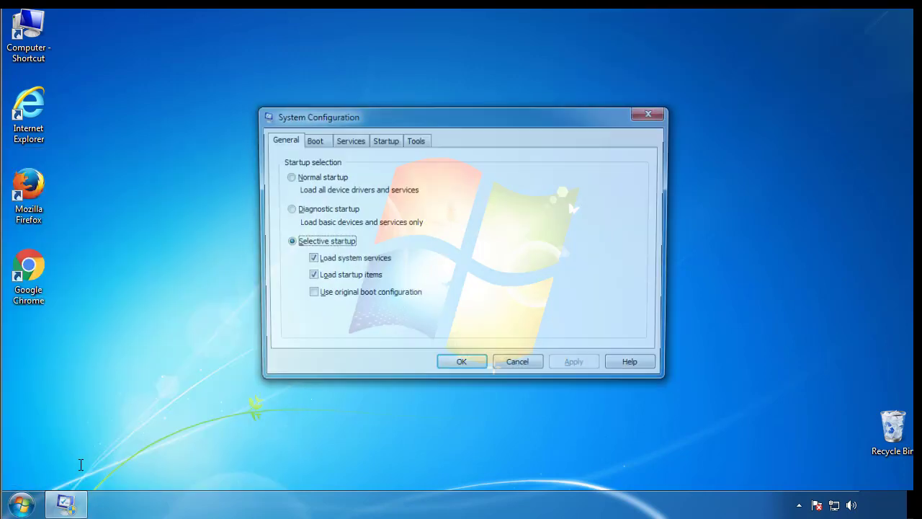
pyautogui.click(311, 140)
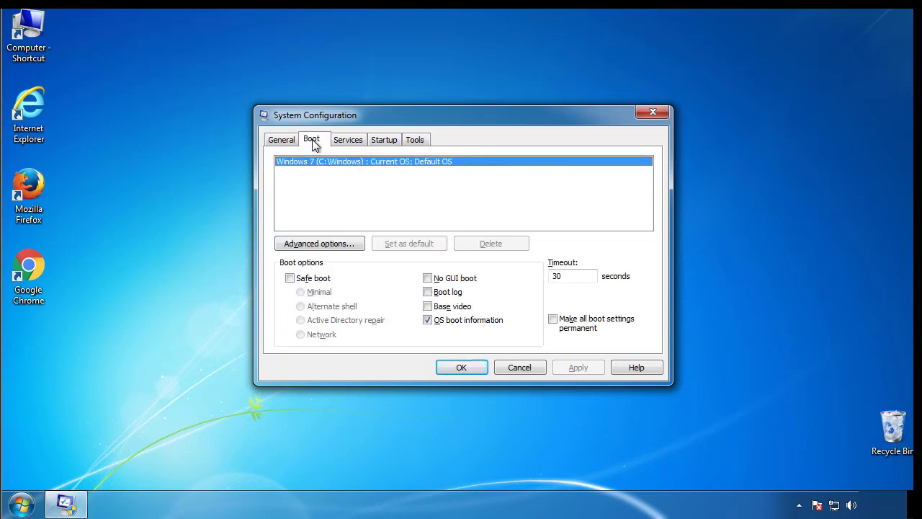
pyautogui.click(290, 278)
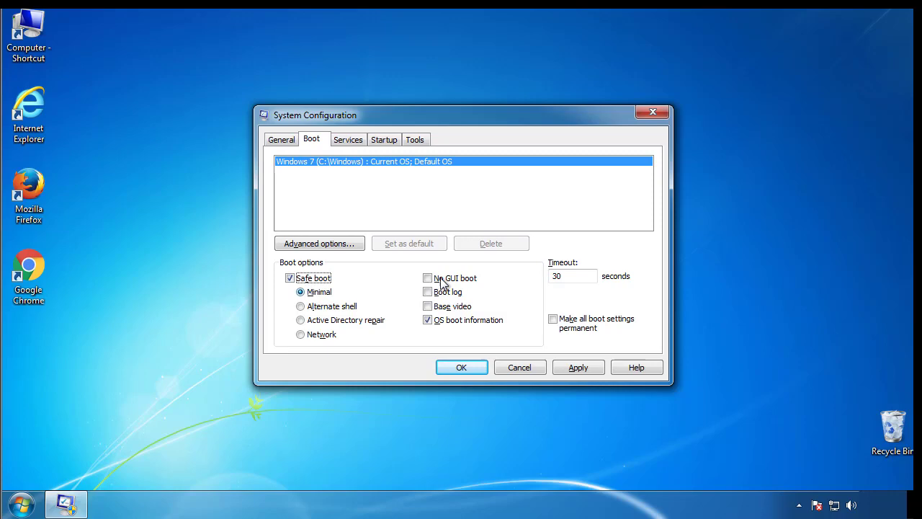
pyautogui.click(473, 372)
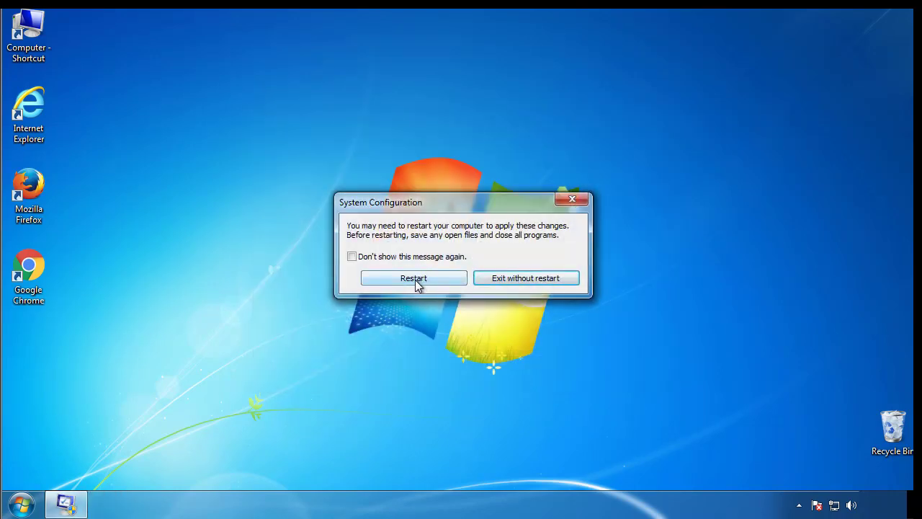
pyautogui.click(415, 279)
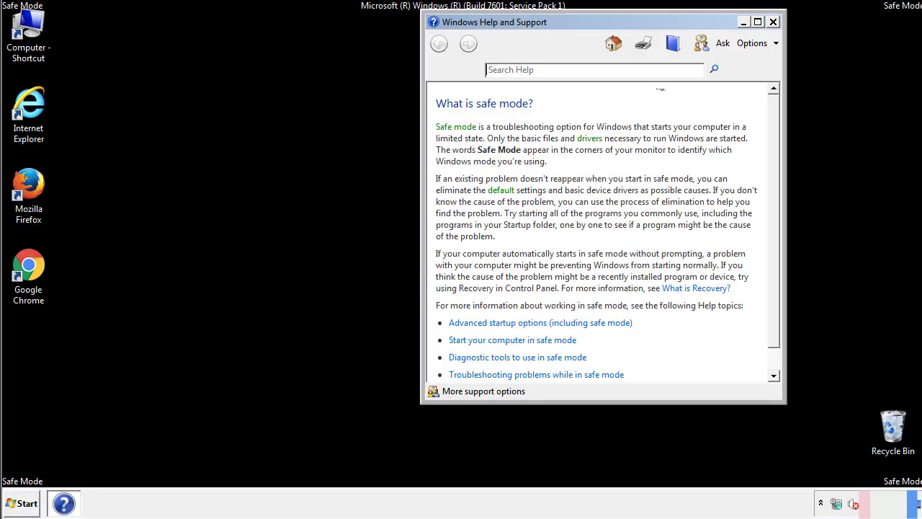
pyautogui.click(773, 21)
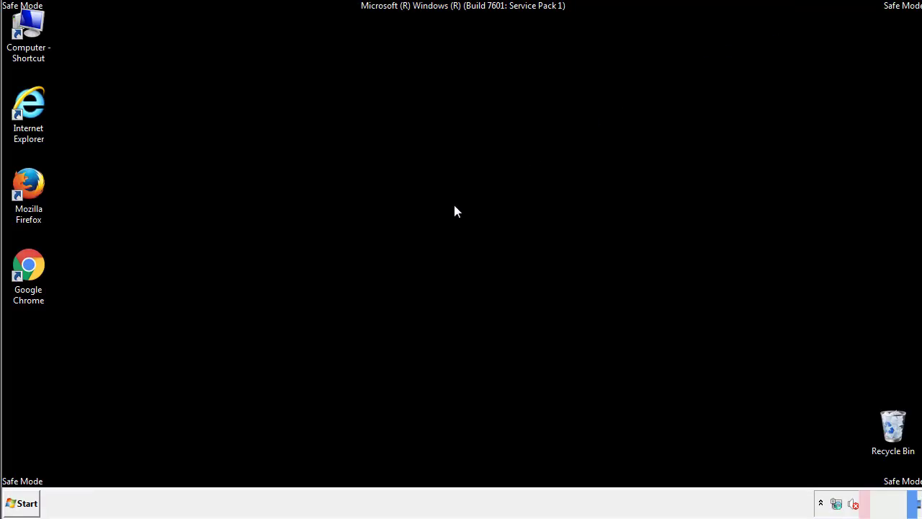
# Set Folder Options in Control Panel to show hidden files, folders, and drives, and close Control Panel.
pyautogui.click(27, 502)
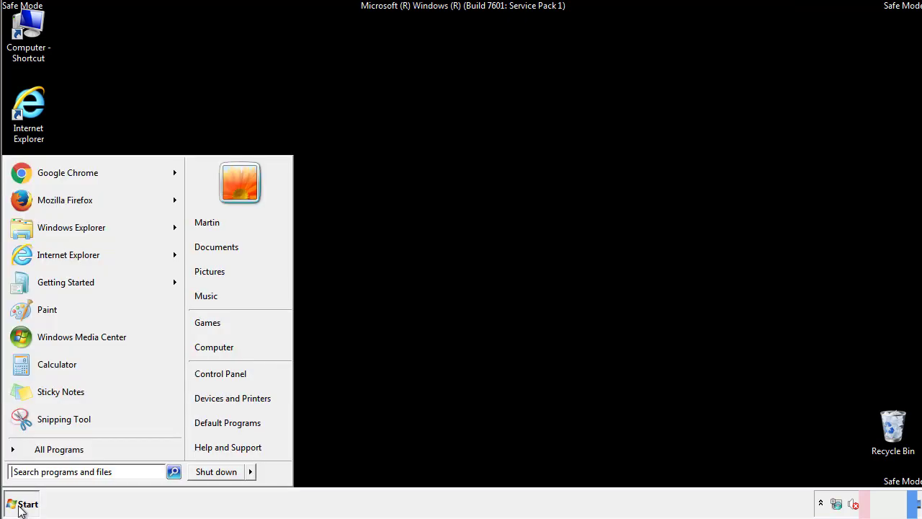
pyautogui.click(230, 371)
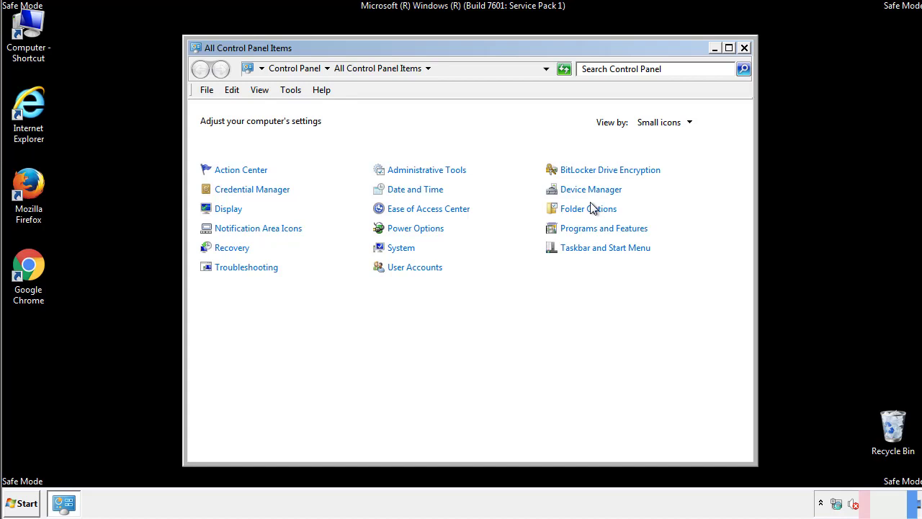
pyautogui.click(590, 209)
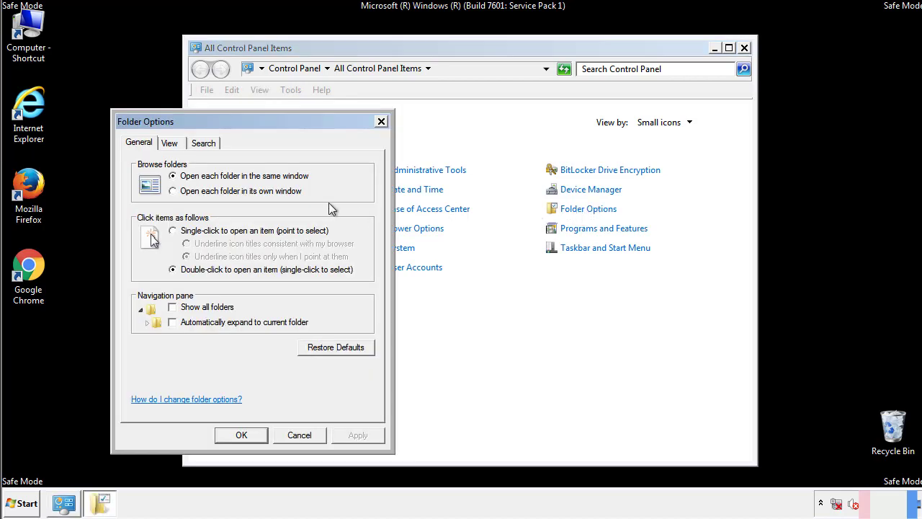
pyautogui.click(171, 145)
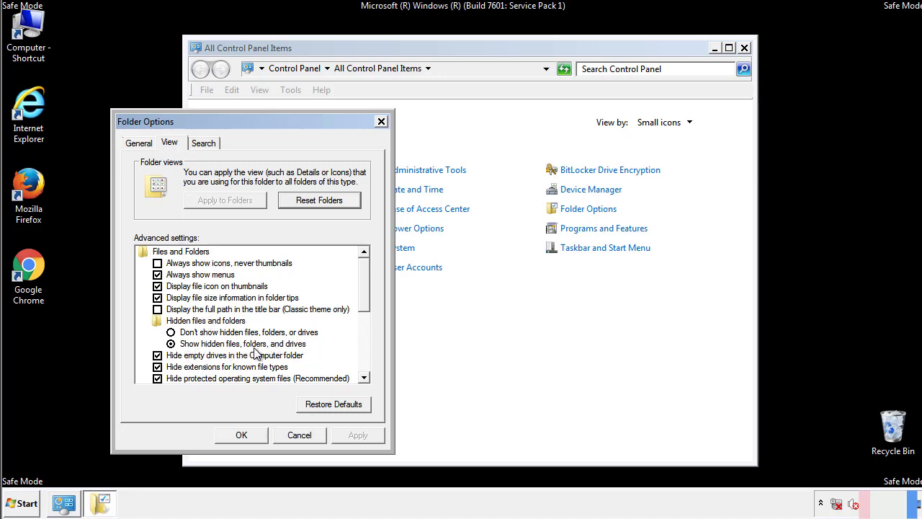
pyautogui.click(249, 433)
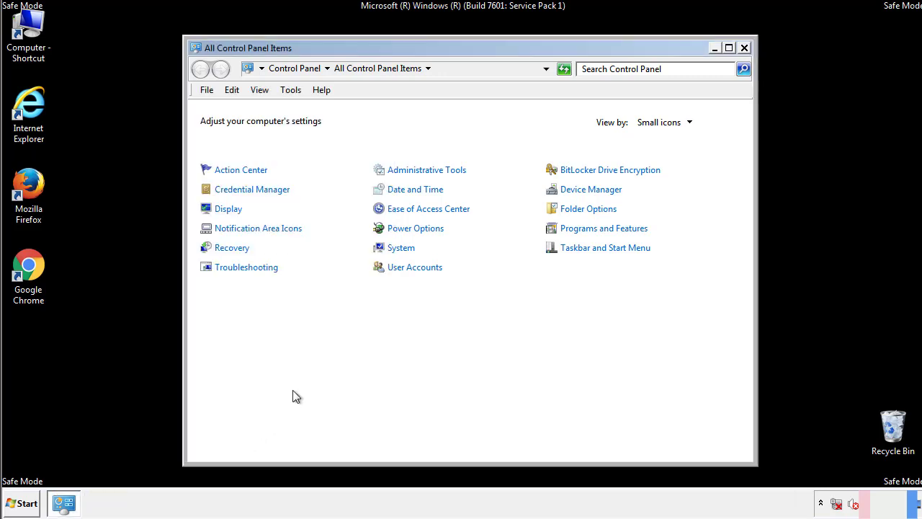
pyautogui.click(744, 48)
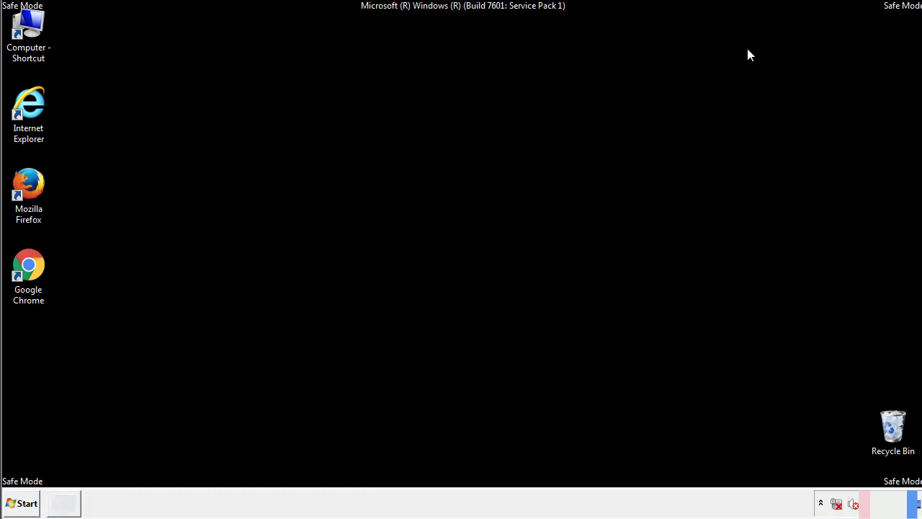
# Browse to the folder C:\Windows\System32\drivers\etc.
pyautogui.doubleClick(37, 26)
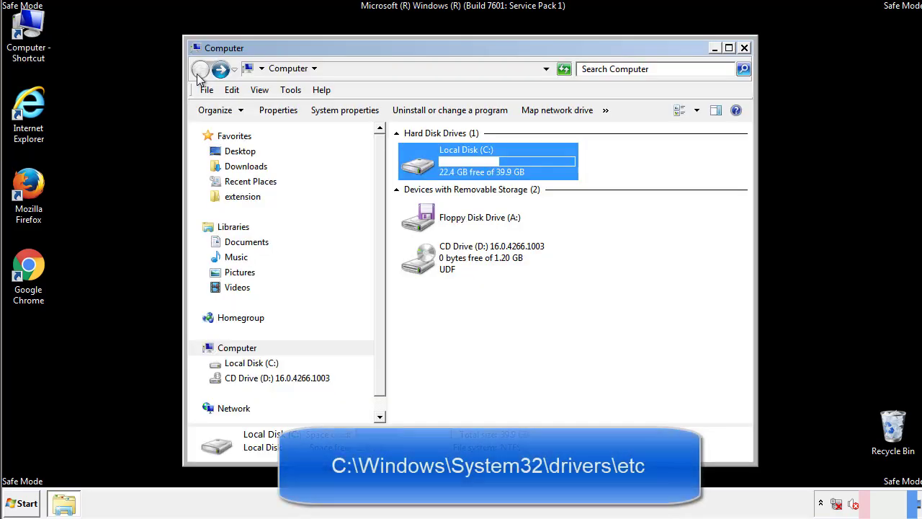
pyautogui.doubleClick(422, 165)
pyautogui.click(421, 265)
pyautogui.doubleClick(421, 265)
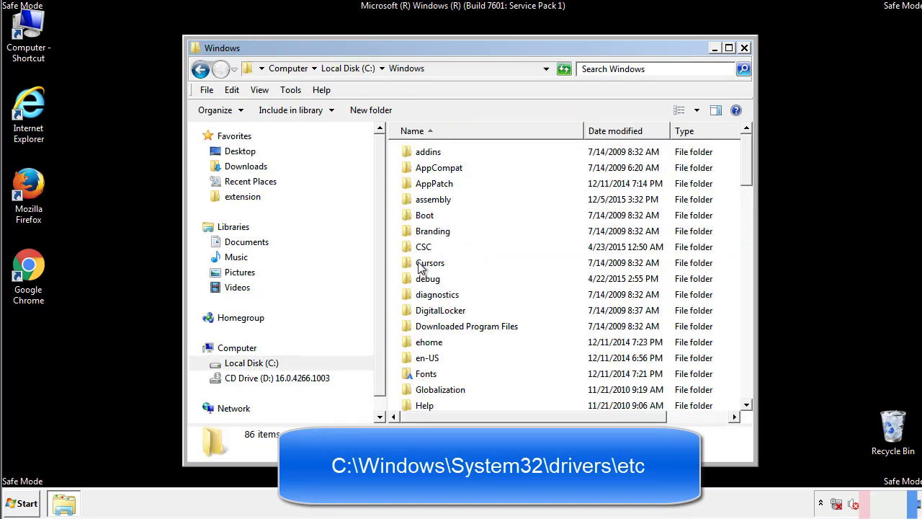
pyautogui.scroll(-2, 424, 325)
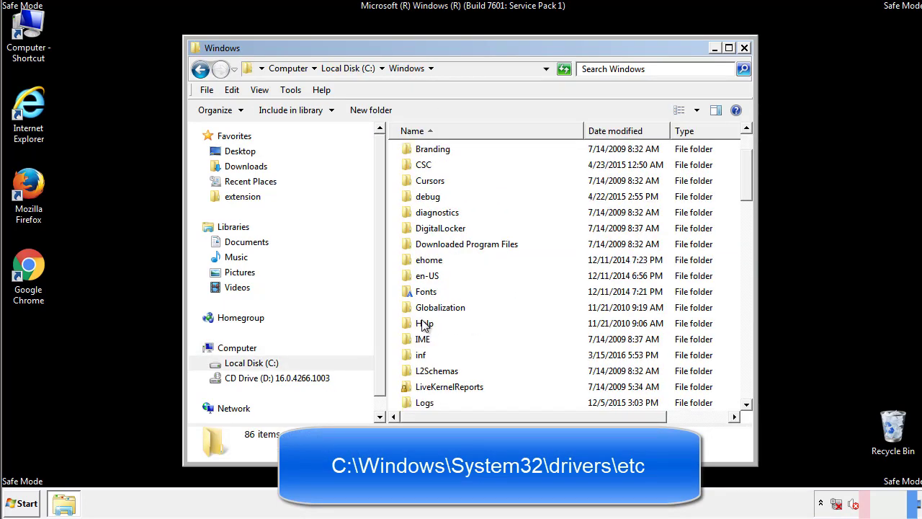
pyautogui.scroll(-7, 424, 326)
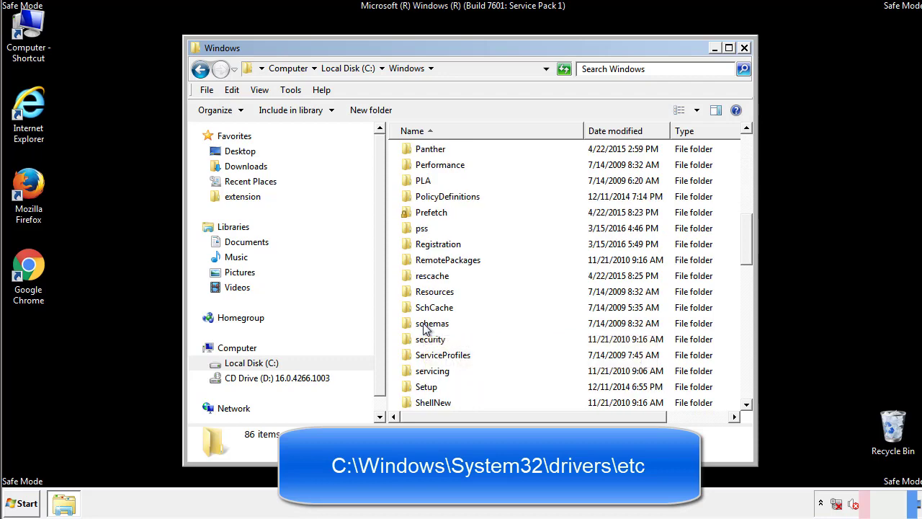
pyautogui.scroll(-2, 423, 326)
pyautogui.doubleClick(436, 372)
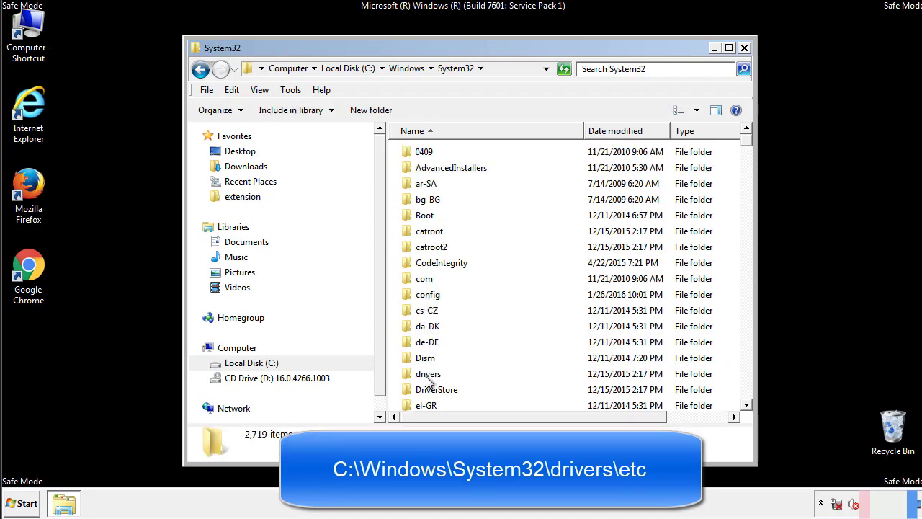
pyautogui.doubleClick(428, 374)
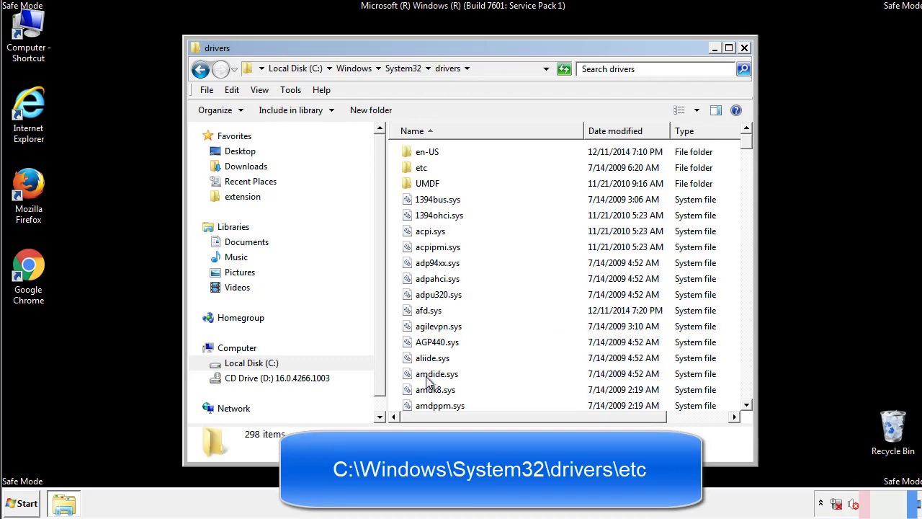
pyautogui.doubleClick(418, 168)
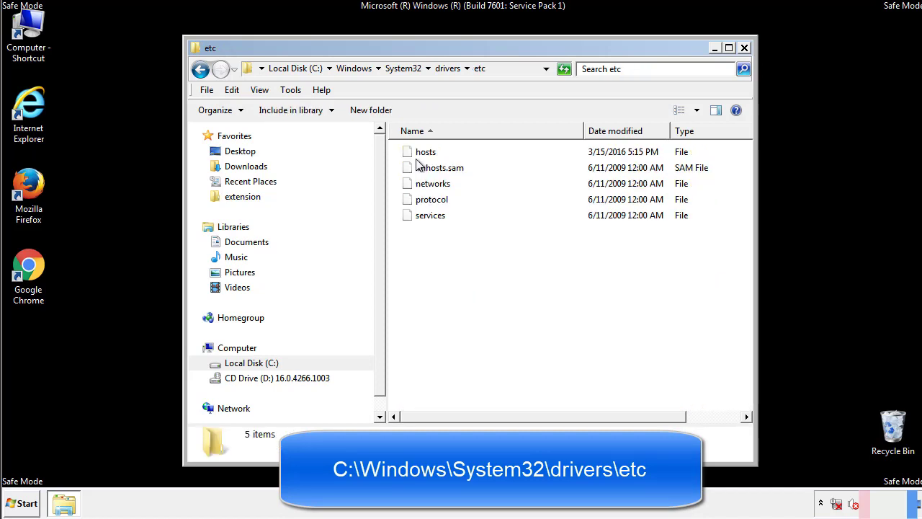
# Open the hosts file with Notepad and move its window fully into view.
pyautogui.doubleClick(414, 152)
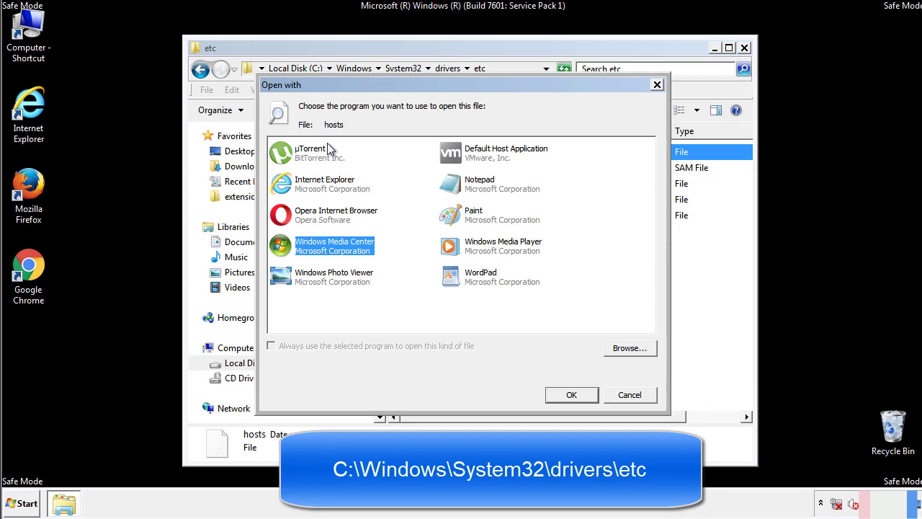
pyautogui.click(467, 189)
pyautogui.click(568, 393)
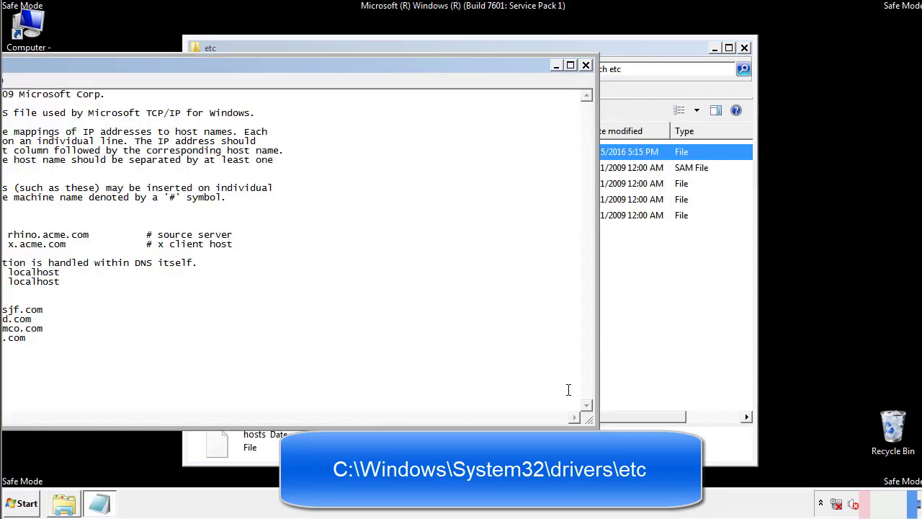
pyautogui.moveTo(377, 65); pyautogui.dragTo(587, 79)
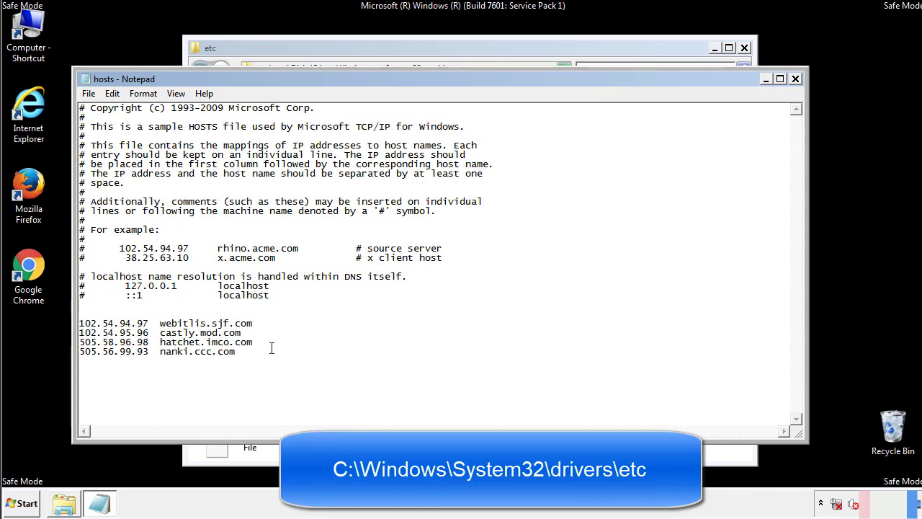
# Delete the four entries from webitlis.sjf.com to nanki.ccc.com below the localhost lines, save the hosts file and close its folder.
pyautogui.moveTo(258, 352); pyautogui.dragTo(81, 319)
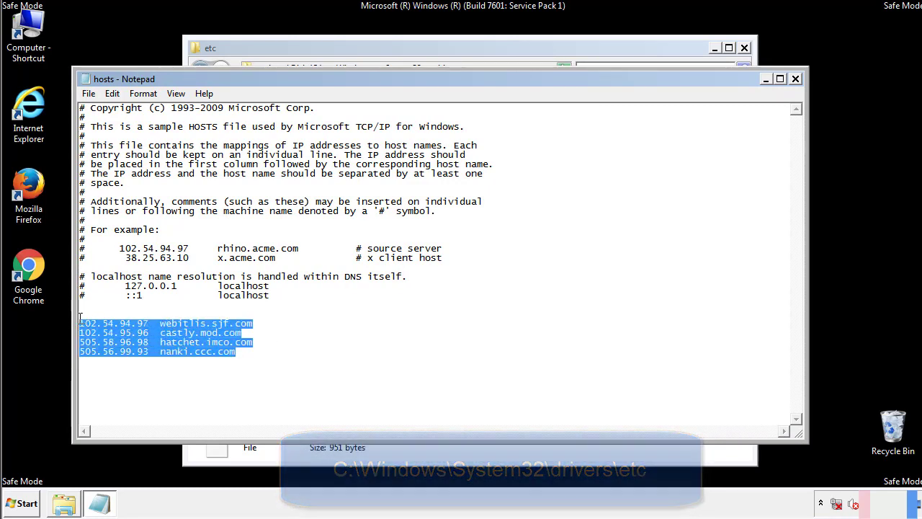
pyautogui.press('Delete')
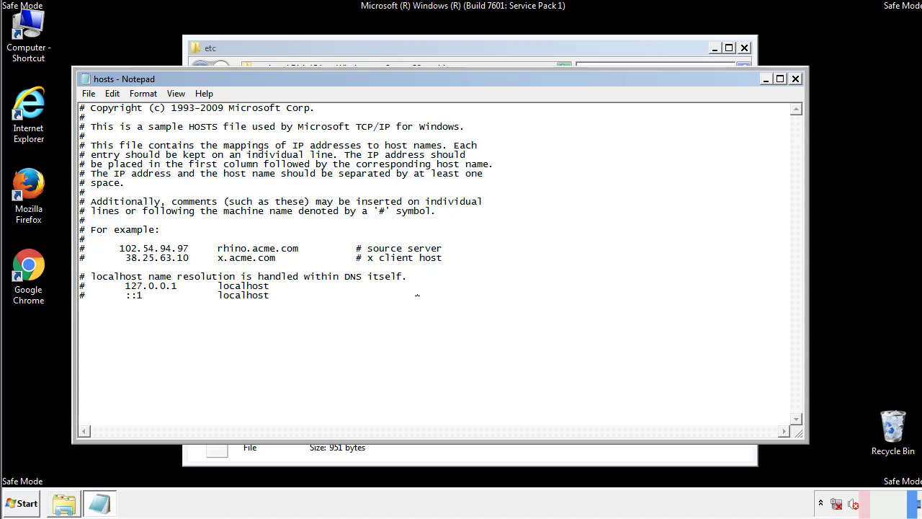
pyautogui.click(796, 79)
pyautogui.click(407, 265)
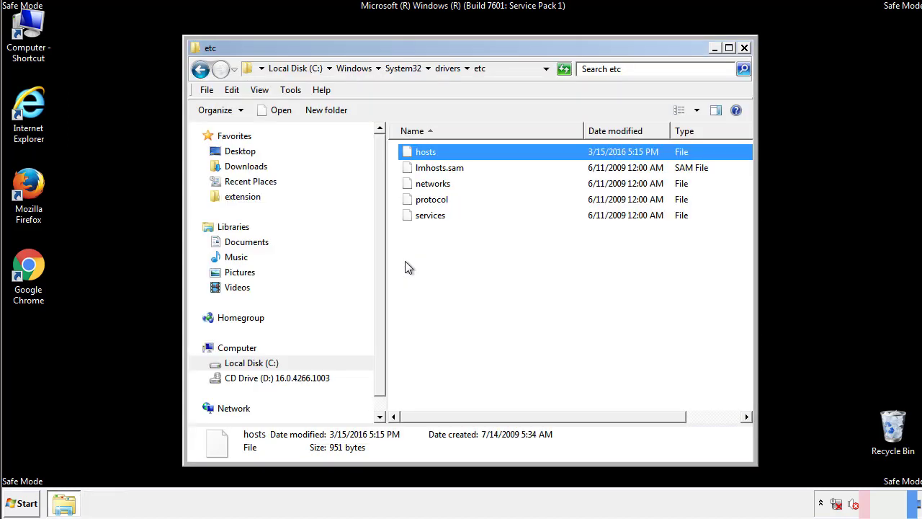
pyautogui.click(405, 267)
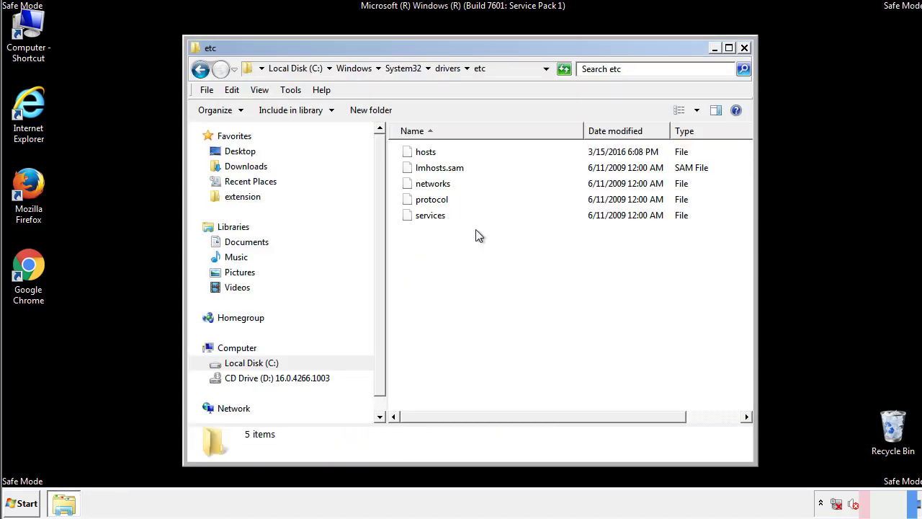
pyautogui.click(744, 49)
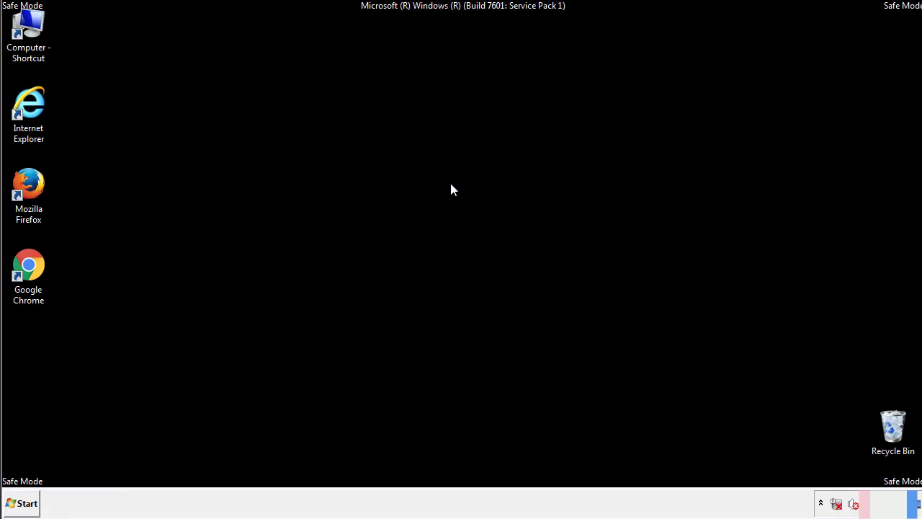
# Open the Startup folder listed among all installed programs.
pyautogui.click(22, 503)
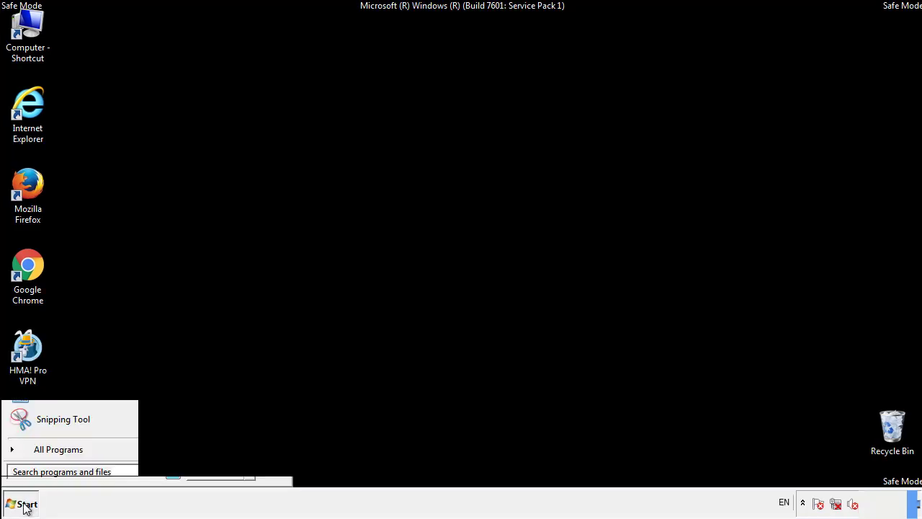
pyautogui.click(41, 450)
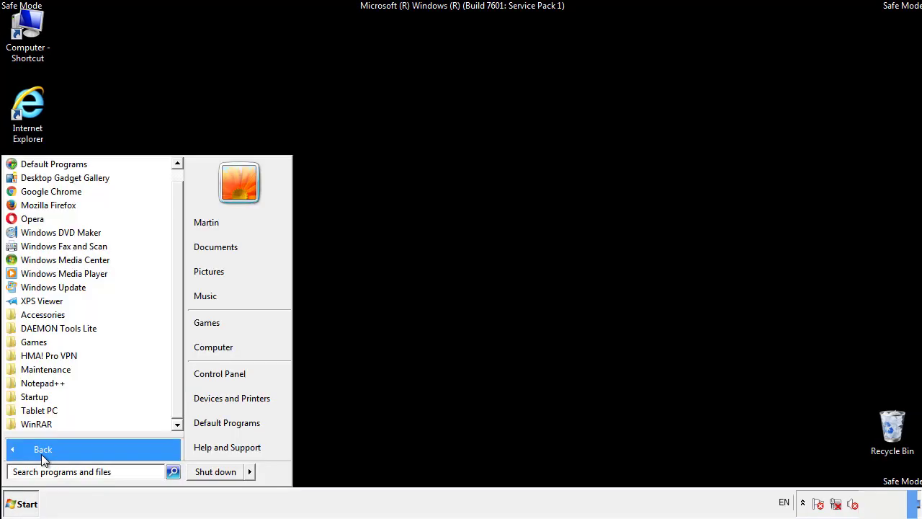
pyautogui.rightClick(39, 397)
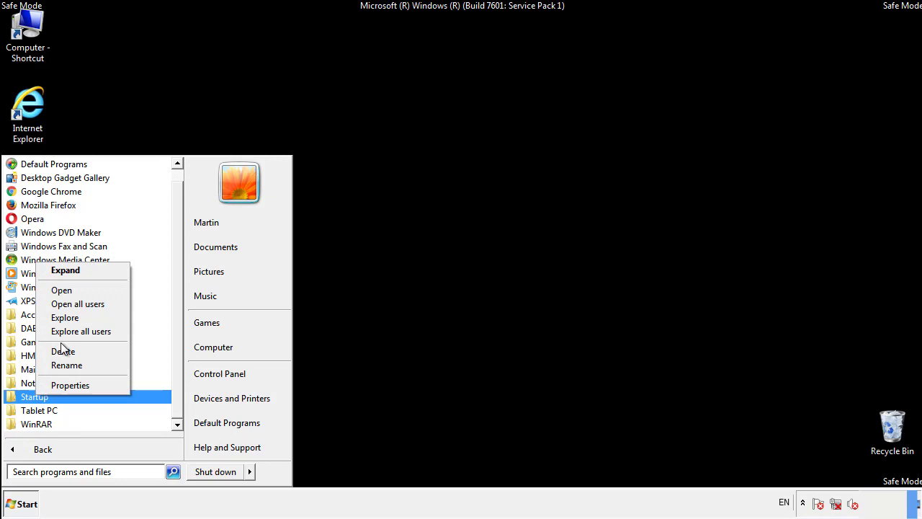
pyautogui.click(70, 290)
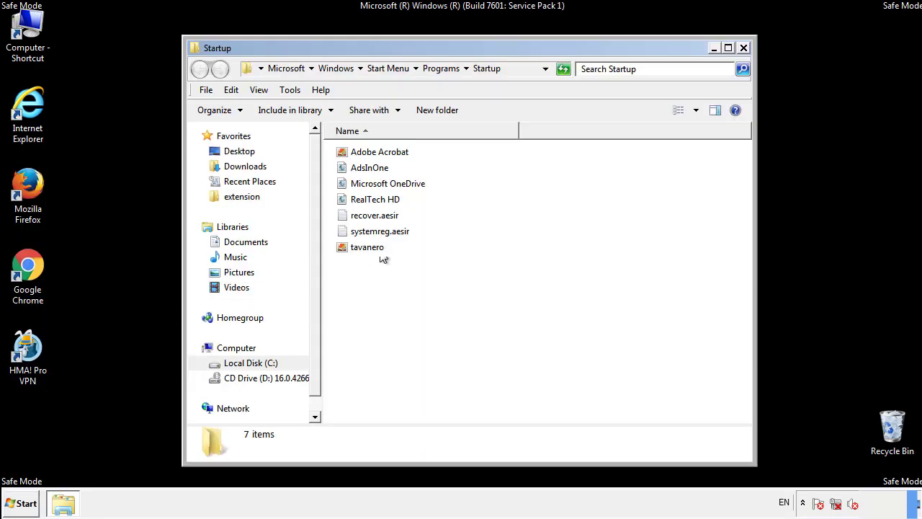
# Delete AdsInOne, recover.aesir, systemreg.aesir and tavanero from the Startup folder, then close the folder.
pyautogui.click(376, 170)
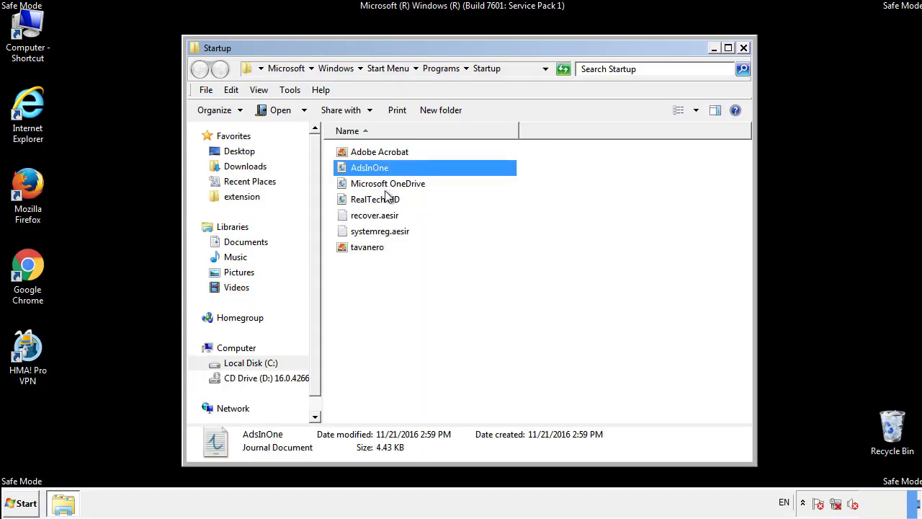
pyautogui.keyDown('ctrl'); pyautogui.click(374, 219); pyautogui.keyUp('ctrl')
pyautogui.keyDown('ctrl'); pyautogui.click(382, 231); pyautogui.keyUp('ctrl')
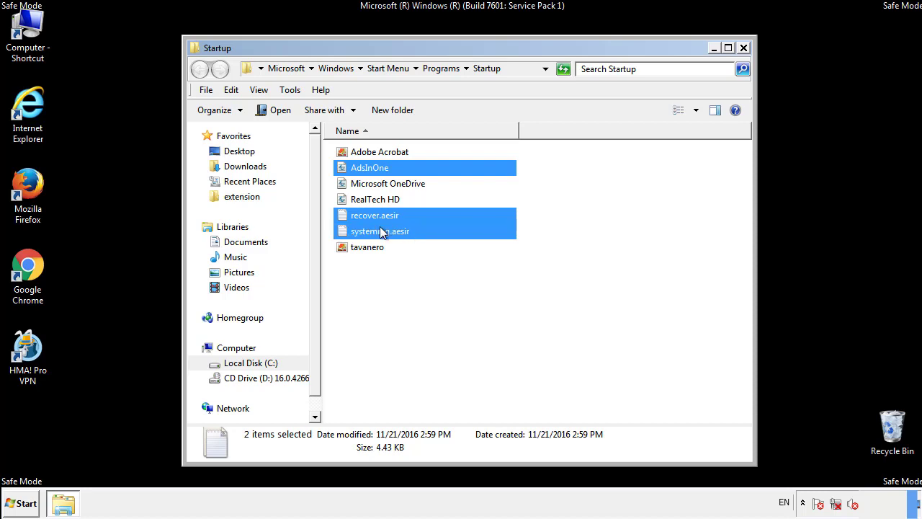
pyautogui.keyDown('ctrl'); pyautogui.click(369, 247); pyautogui.keyUp('ctrl')
pyautogui.rightClick(364, 247)
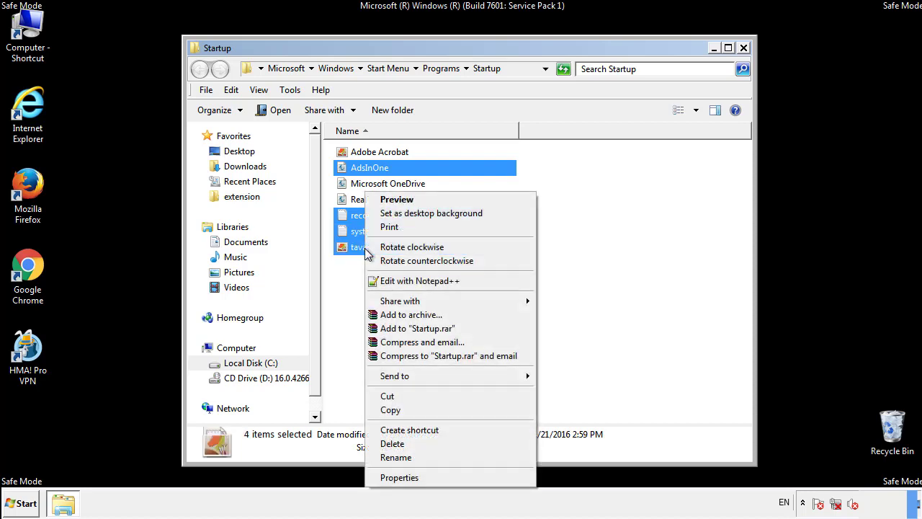
pyautogui.click(389, 443)
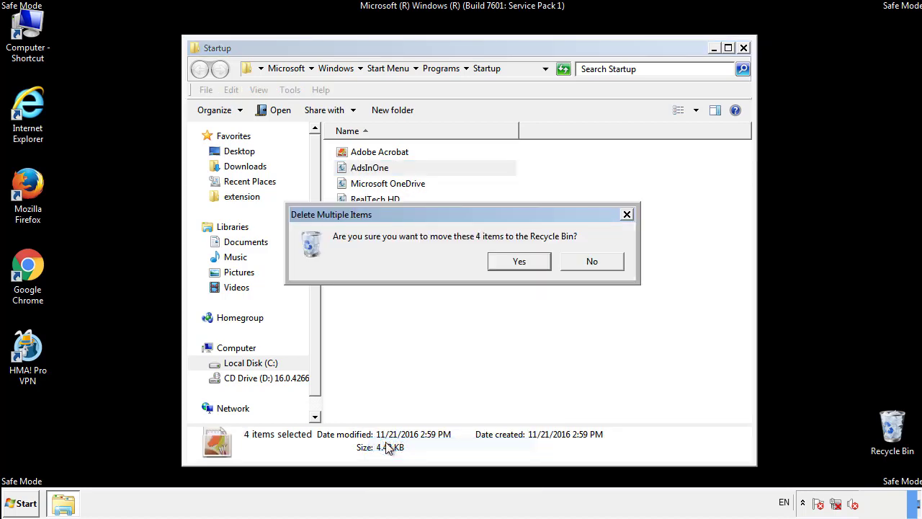
pyautogui.click(509, 261)
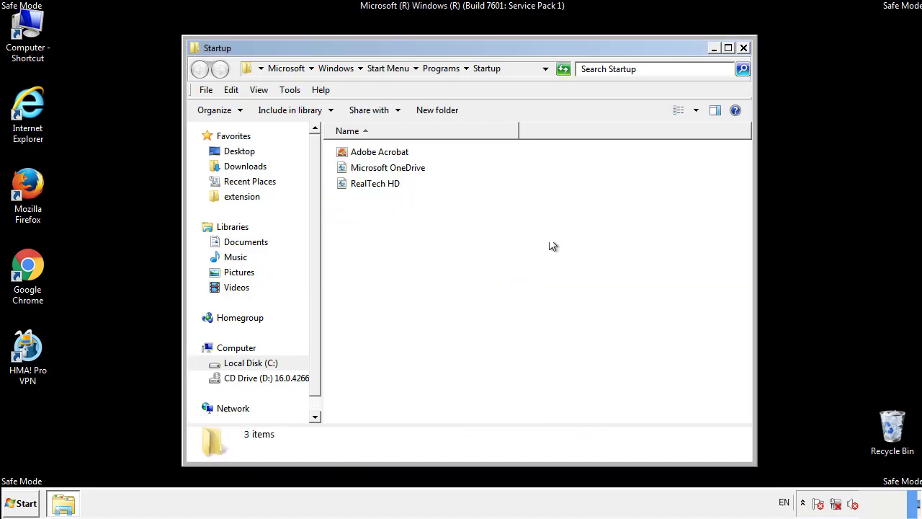
pyautogui.click(746, 56)
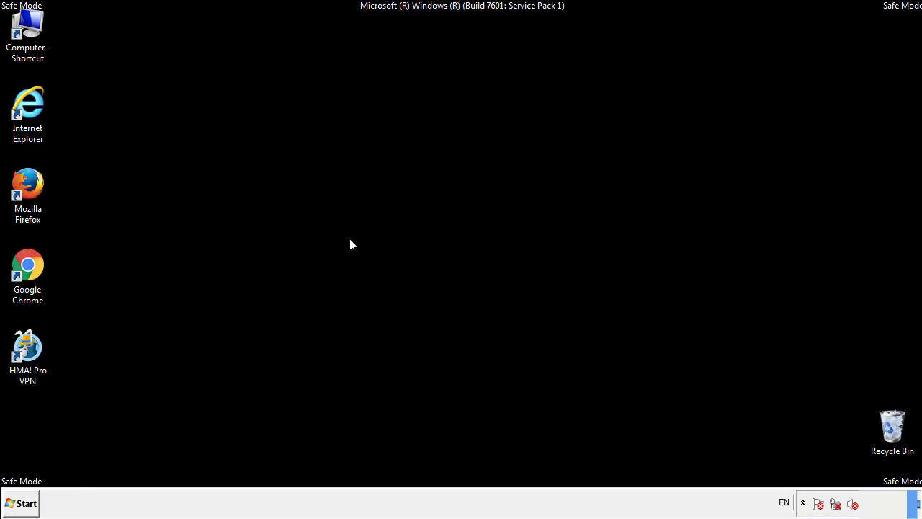
# Launch the Registry Editor by running regedit.
pyautogui.click(22, 505)
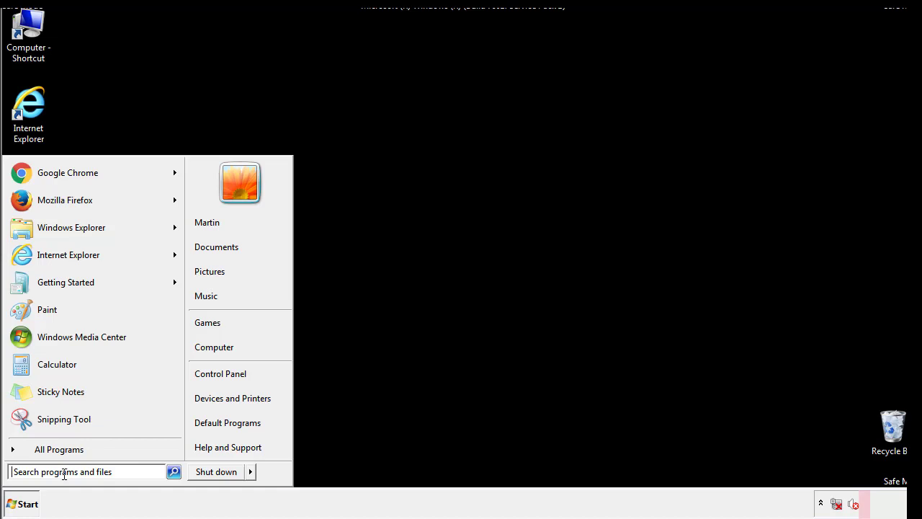
pyautogui.write('reged')
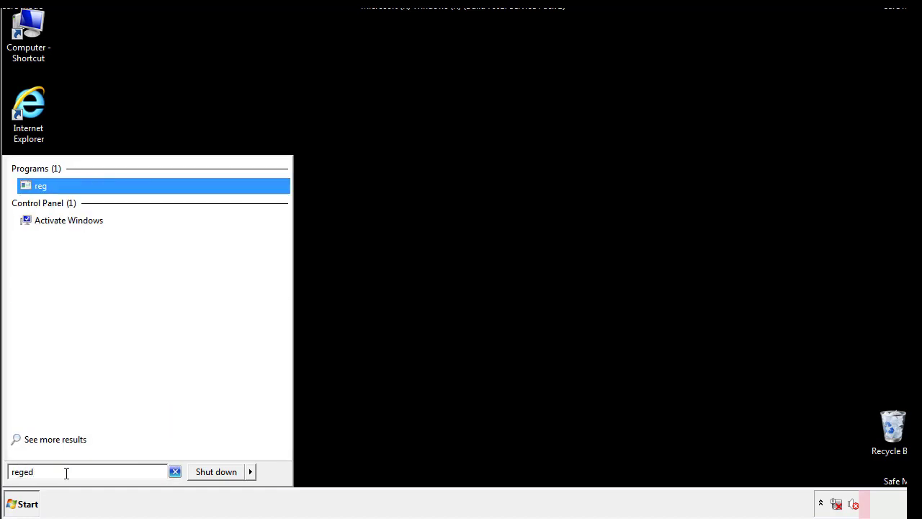
pyautogui.write('it')
pyautogui.press('Return')
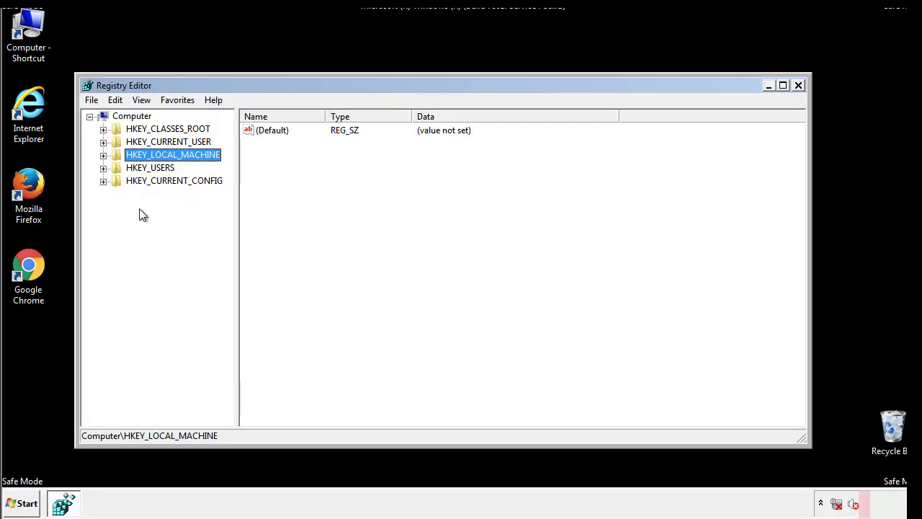
# Navigate to the registry key HKEY_LOCAL_MACHINE\SOFTWARE\Microsoft\Windows\CurrentVersion\Run.
pyautogui.click(103, 156)
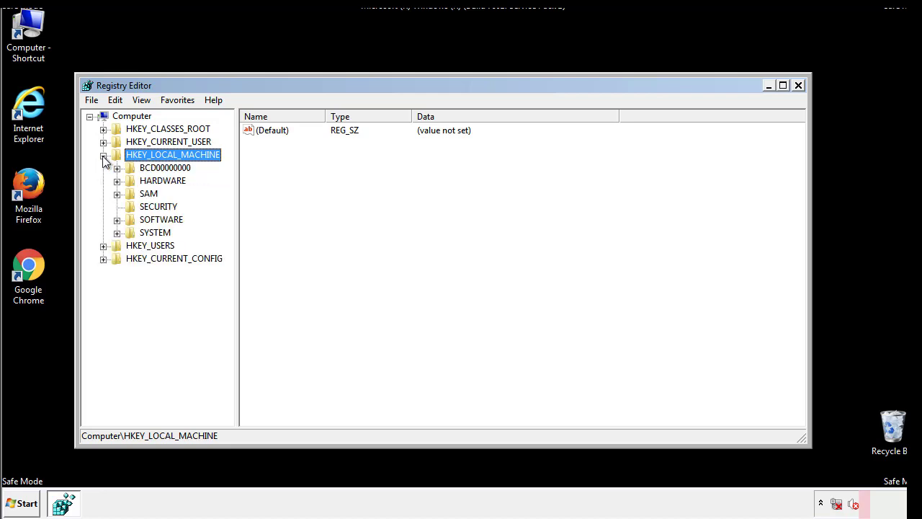
pyautogui.click(117, 220)
pyautogui.moveTo(227, 213); pyautogui.dragTo(229, 238)
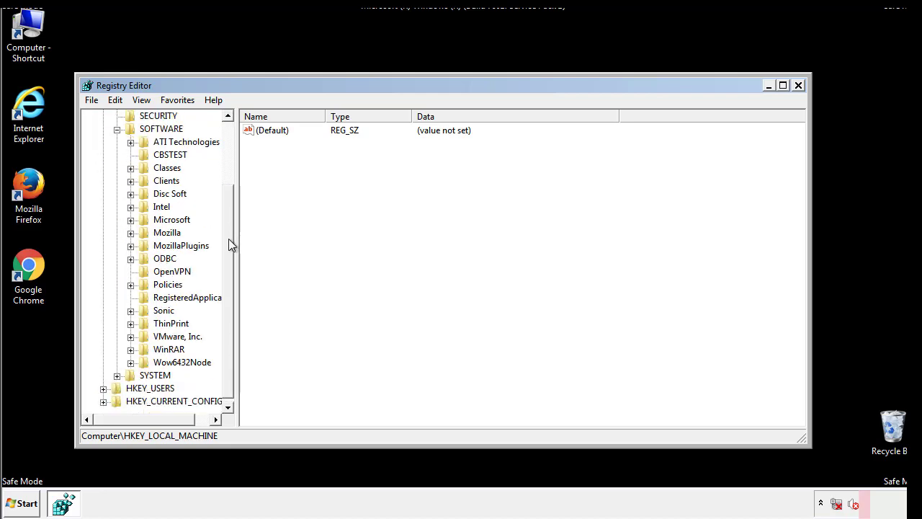
pyautogui.click(130, 220)
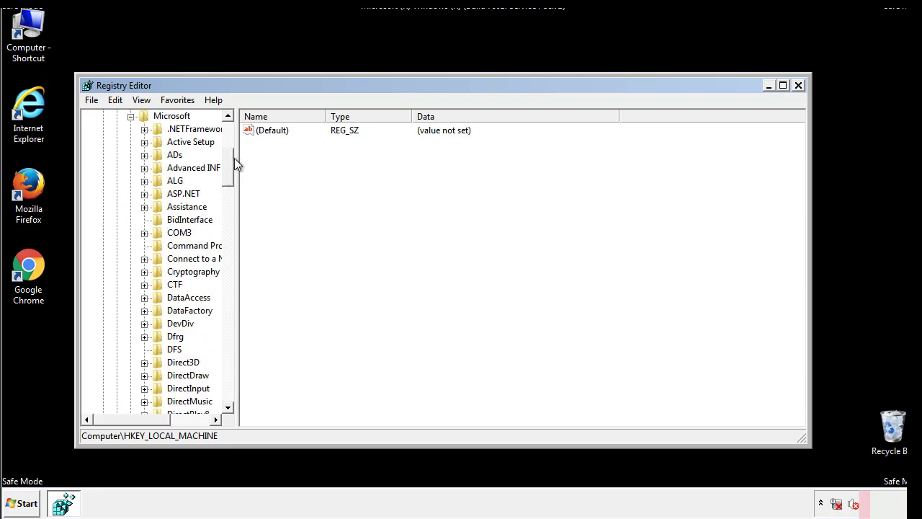
pyautogui.moveTo(227, 178)
pyautogui.mouseDown()
pyautogui.moveTo(231, 381)
pyautogui.moveTo(230, 372)
pyautogui.mouseUp()
pyautogui.click(144, 220)
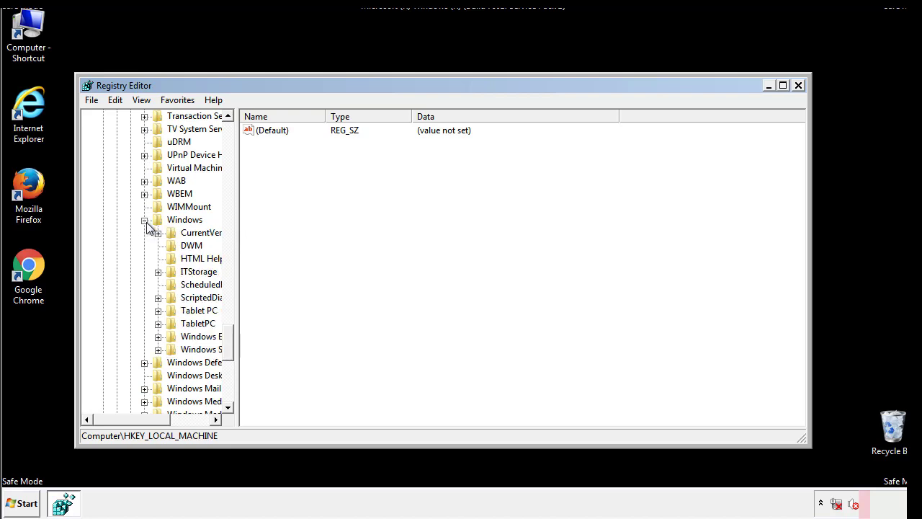
pyautogui.moveTo(128, 419); pyautogui.dragTo(146, 423)
pyautogui.click(118, 233)
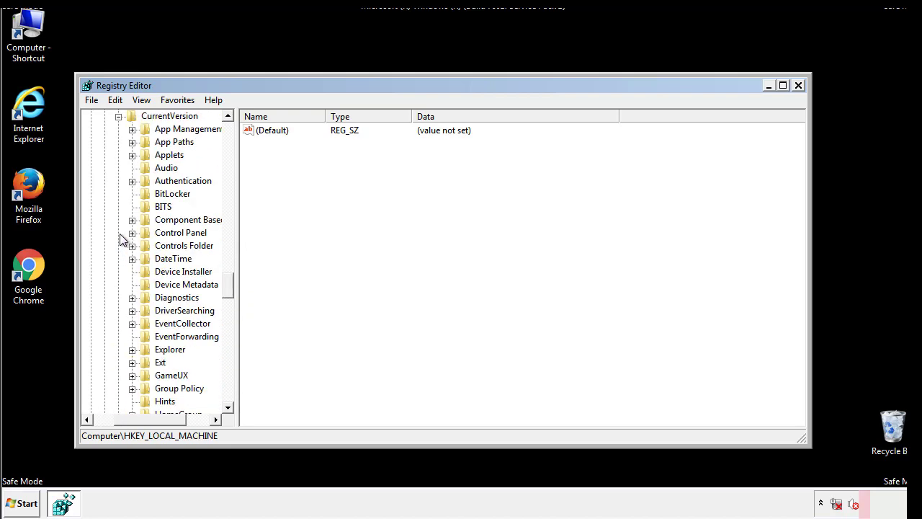
pyautogui.moveTo(234, 285); pyautogui.dragTo(228, 335)
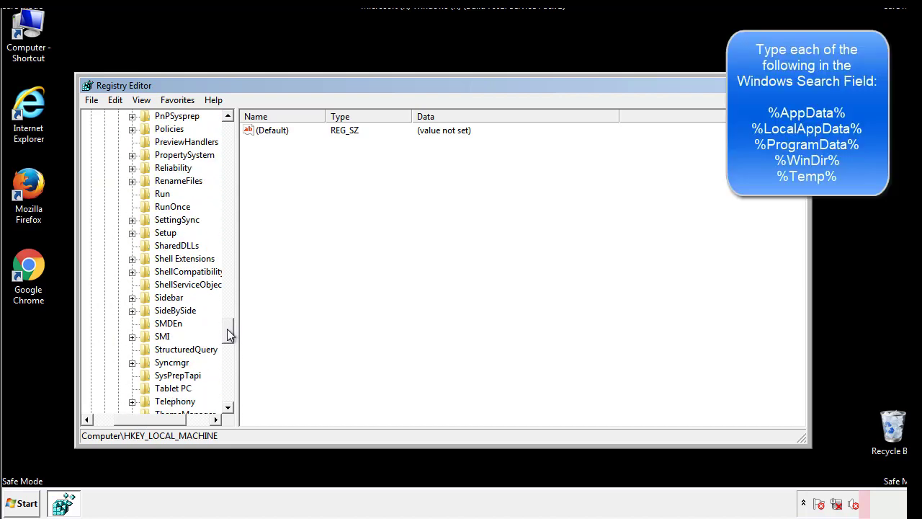
pyautogui.click(151, 196)
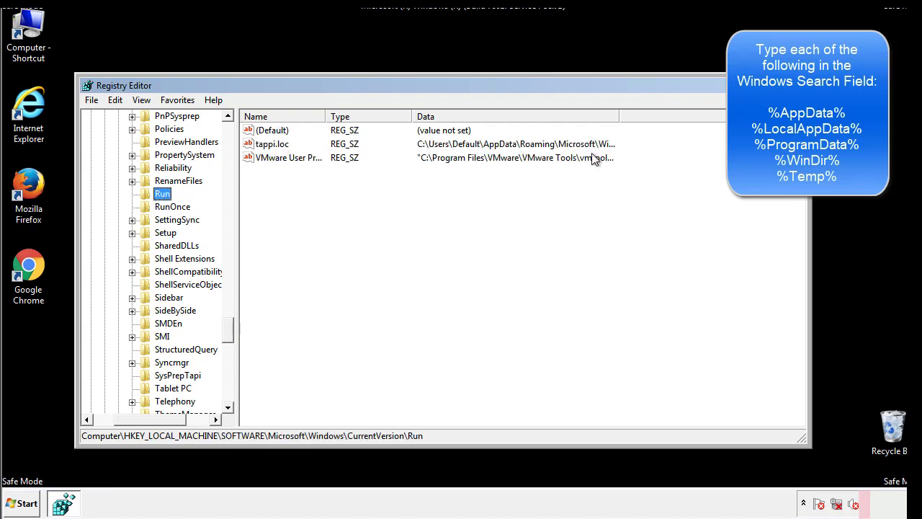
# Permanently delete the suspicious tappi.loc value from the Run key.
pyautogui.click(273, 147)
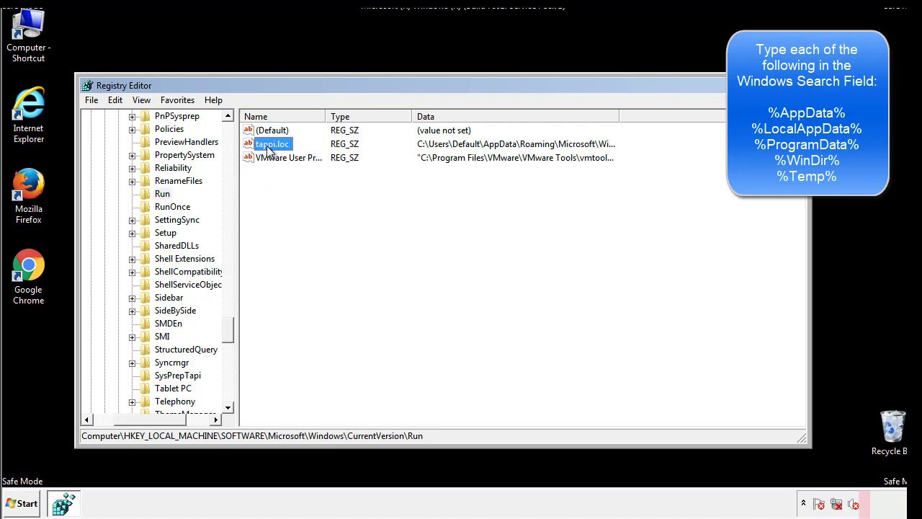
pyautogui.rightClick(267, 146)
pyautogui.click(288, 187)
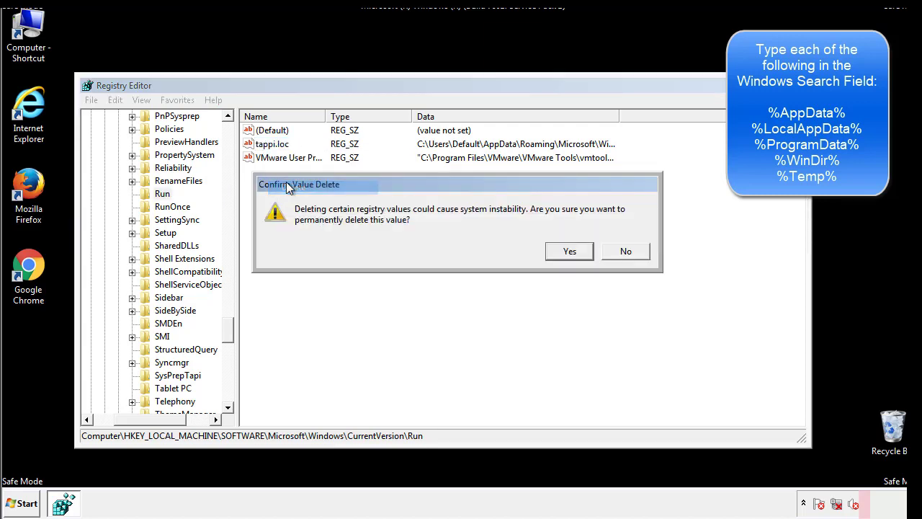
pyautogui.click(560, 252)
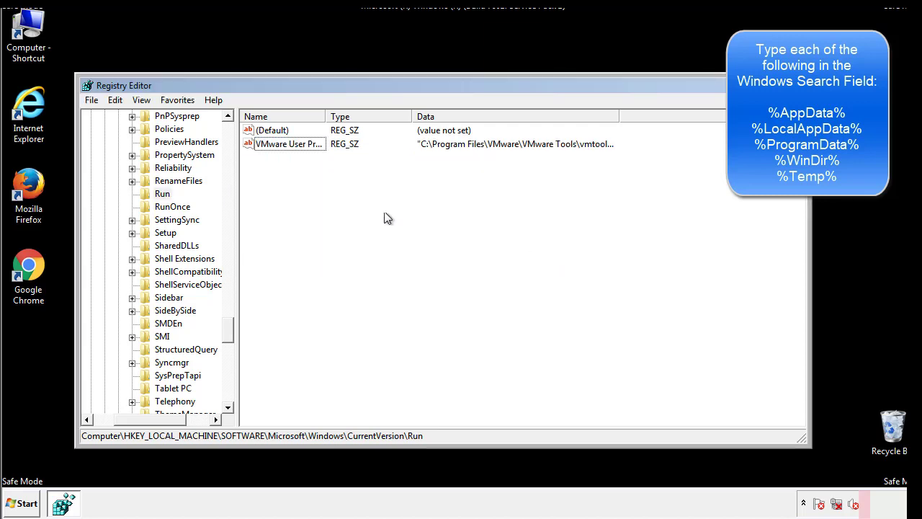
# Collapse the whole HKEY_LOCAL_MACHINE branch of the registry tree.
pyautogui.moveTo(228, 325); pyautogui.dragTo(227, 395)
pyautogui.moveTo(173, 417); pyautogui.dragTo(112, 429)
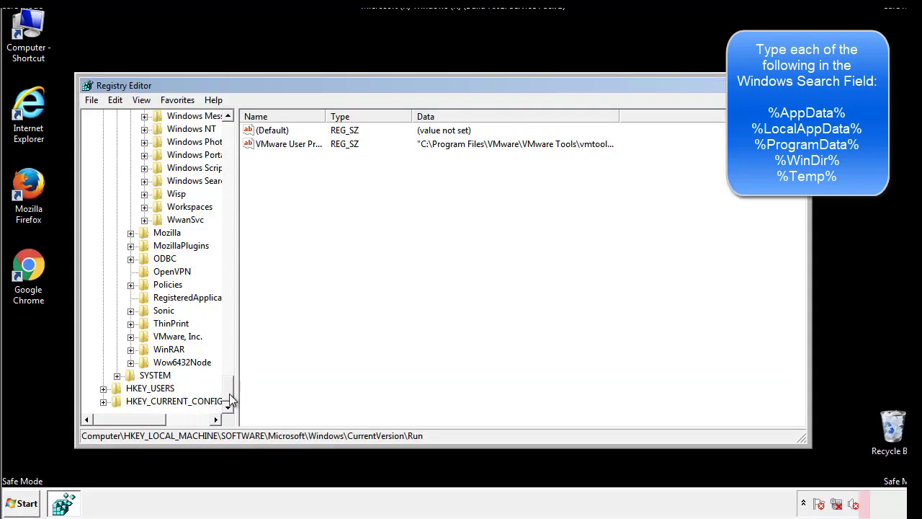
pyautogui.moveTo(232, 400); pyautogui.dragTo(235, 137)
pyautogui.click(103, 155)
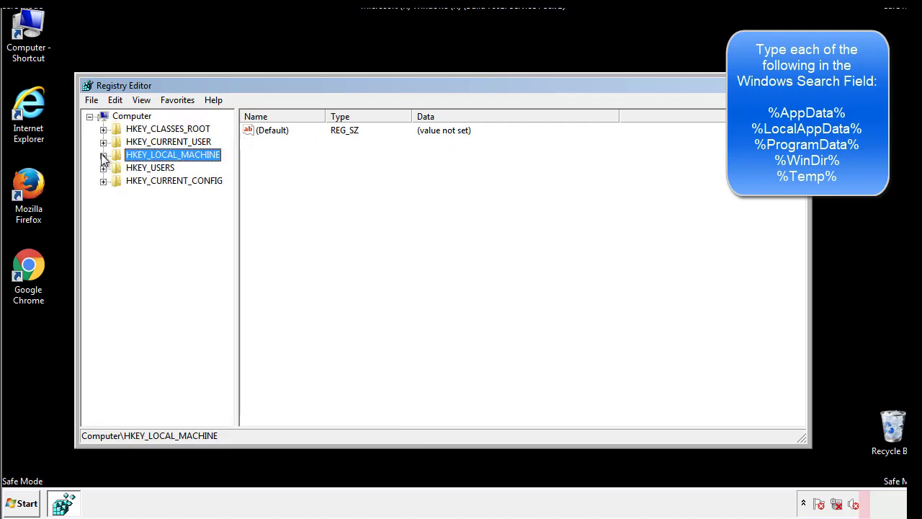
# Open HKEY_CURRENT_USER\Software\Microsoft\Windows\CurrentVersion\Run and examine its values for suspicious startup entries.
pyautogui.click(104, 143)
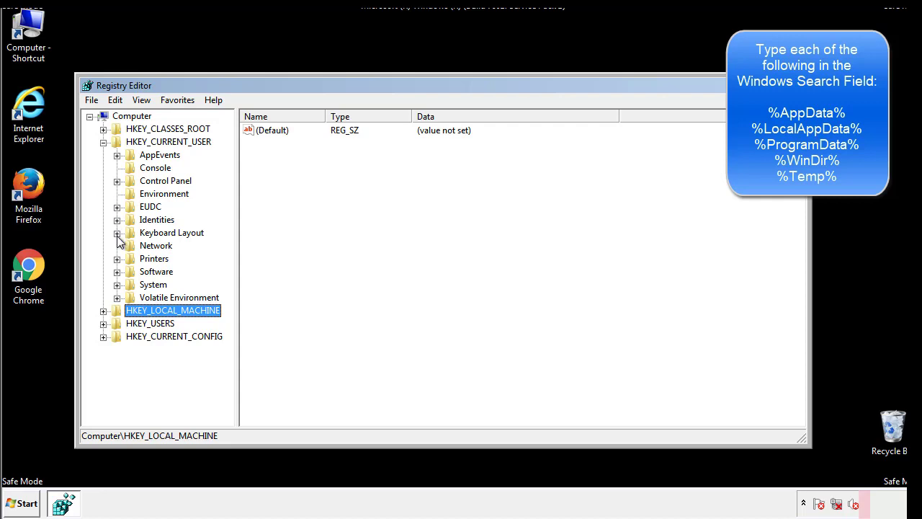
pyautogui.click(117, 273)
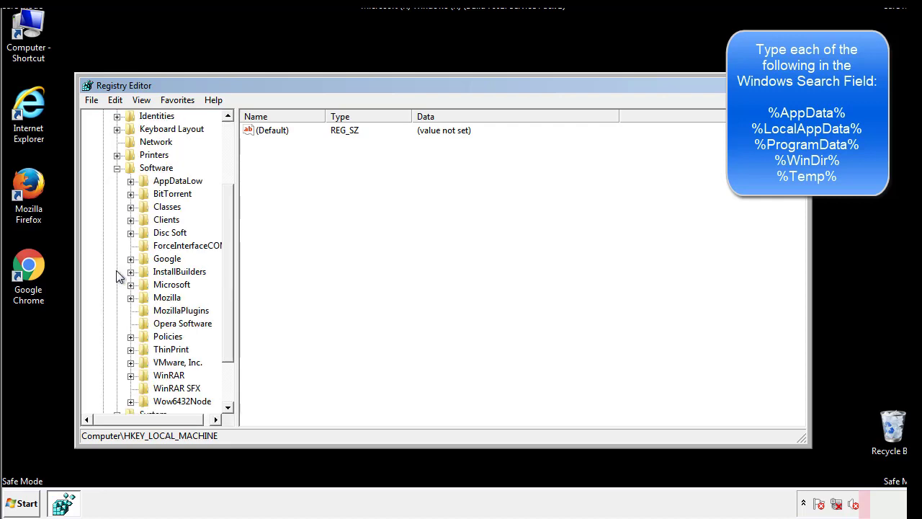
pyautogui.moveTo(226, 264); pyautogui.dragTo(228, 279)
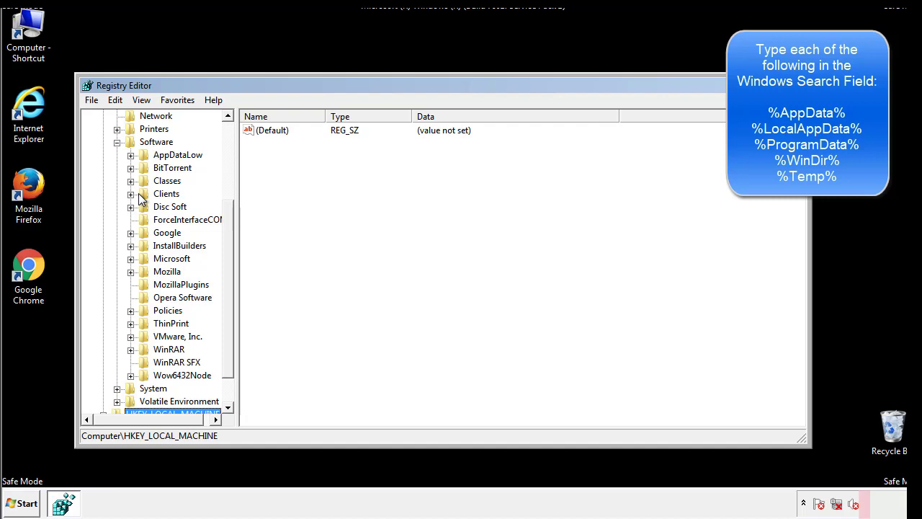
pyautogui.click(131, 260)
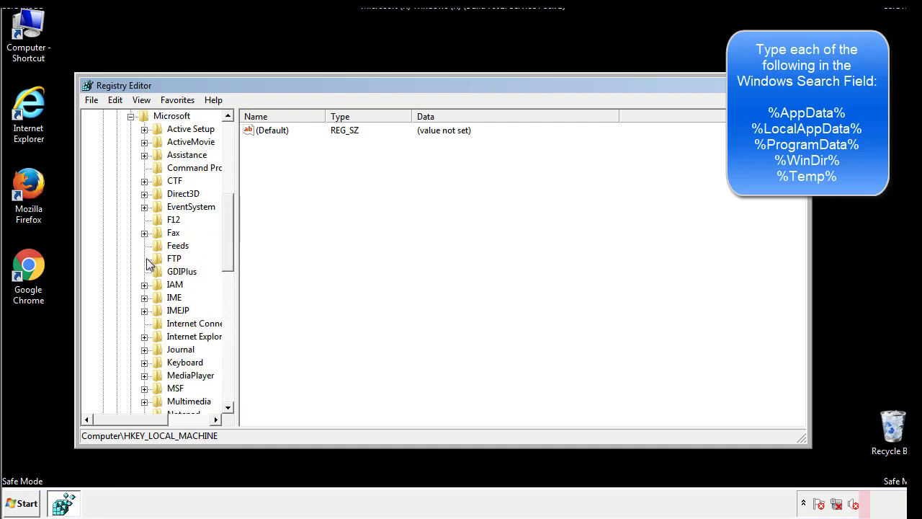
pyautogui.moveTo(226, 211); pyautogui.dragTo(229, 305)
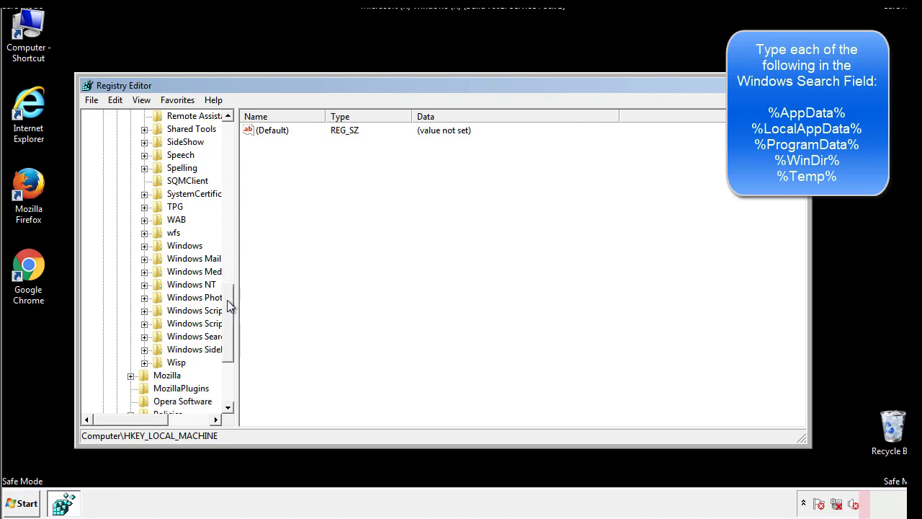
pyautogui.click(145, 246)
pyautogui.click(157, 259)
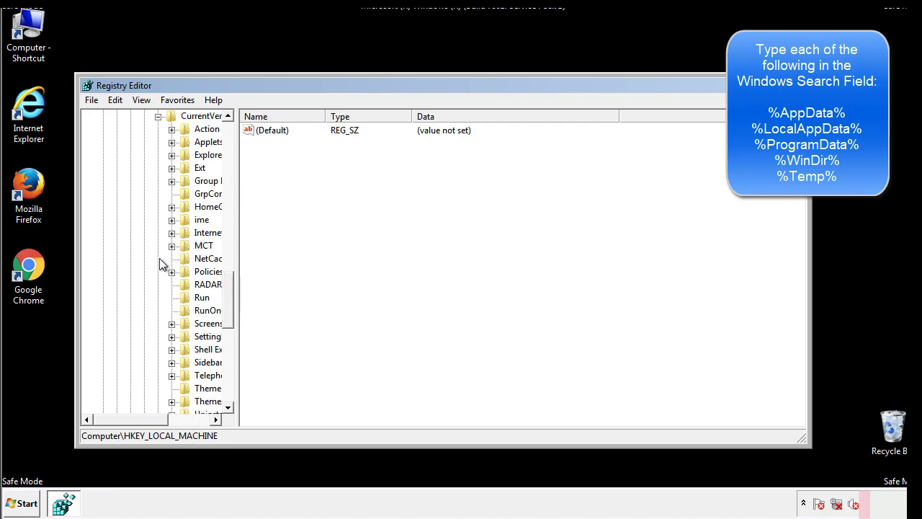
pyautogui.moveTo(140, 423); pyautogui.dragTo(162, 420)
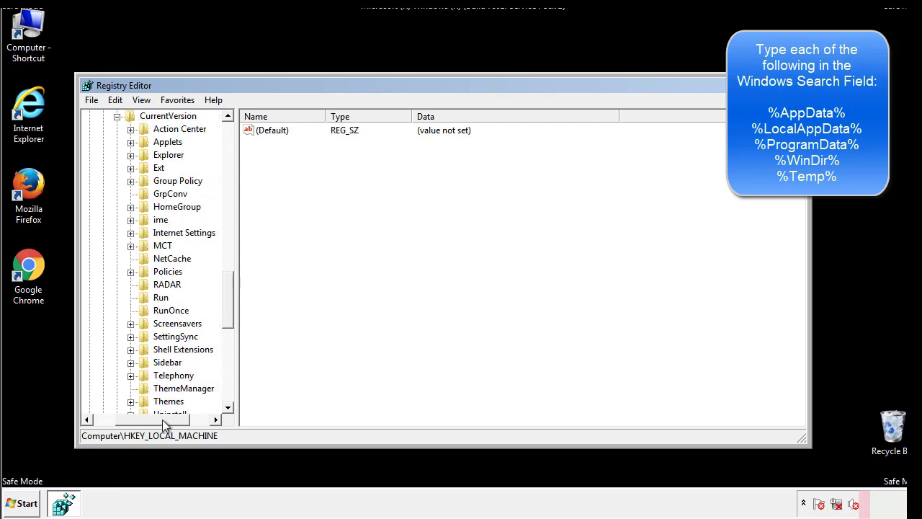
pyautogui.click(157, 295)
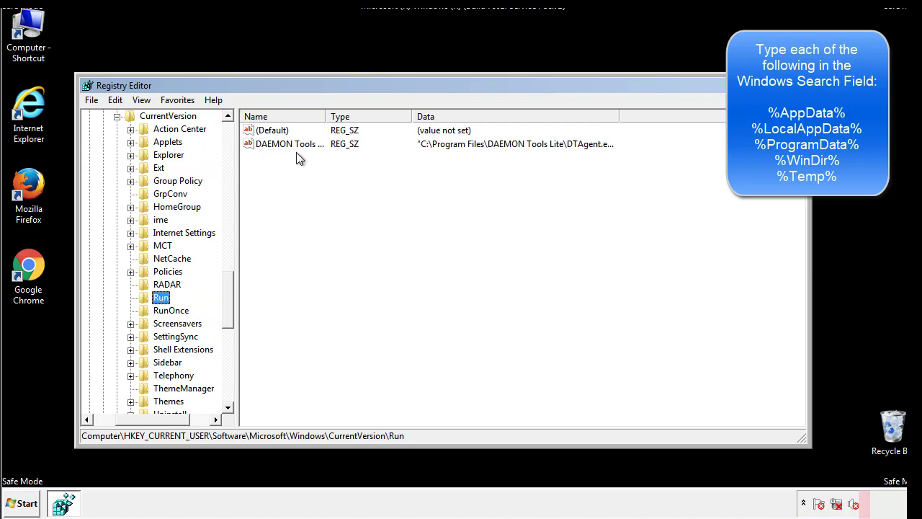
pyautogui.click(392, 164)
pyautogui.moveTo(269, 209); pyautogui.dragTo(303, 163)
# Collapse the Windows key under HKEY_CURRENT_USER\Software\Microsoft and return to the start of the registry tree.
pyautogui.moveTo(152, 417); pyautogui.dragTo(131, 418)
pyautogui.moveTo(229, 317); pyautogui.dragTo(228, 306)
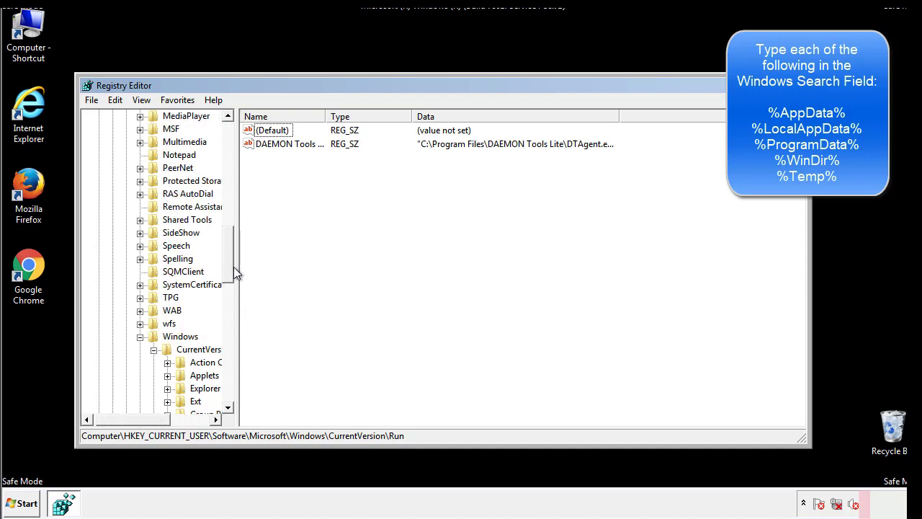
pyautogui.click(141, 337)
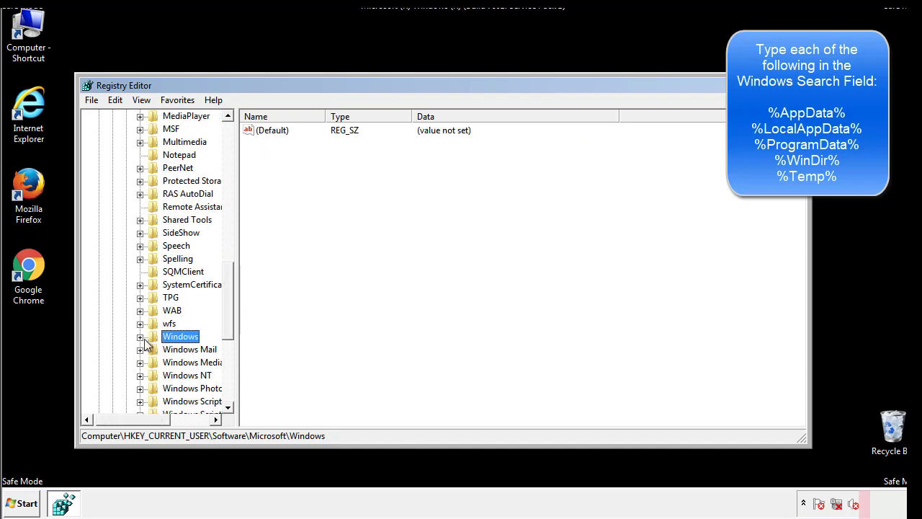
pyautogui.moveTo(231, 321); pyautogui.dragTo(232, 178)
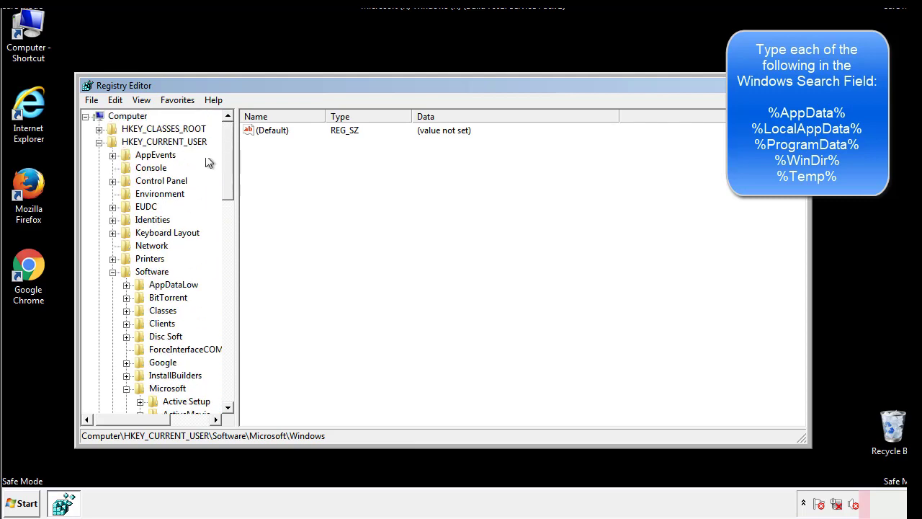
# Search the registry's keys, values and data for %temp%.
pyautogui.click(119, 100)
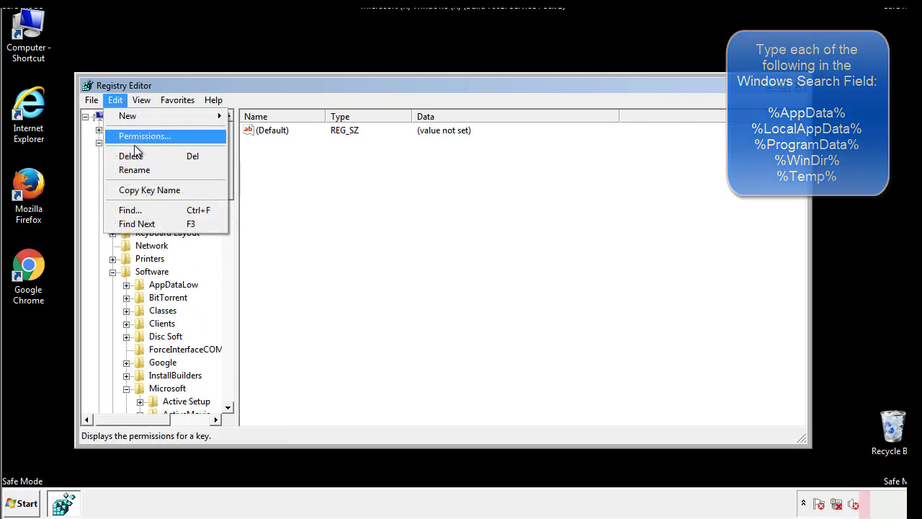
pyautogui.click(118, 209)
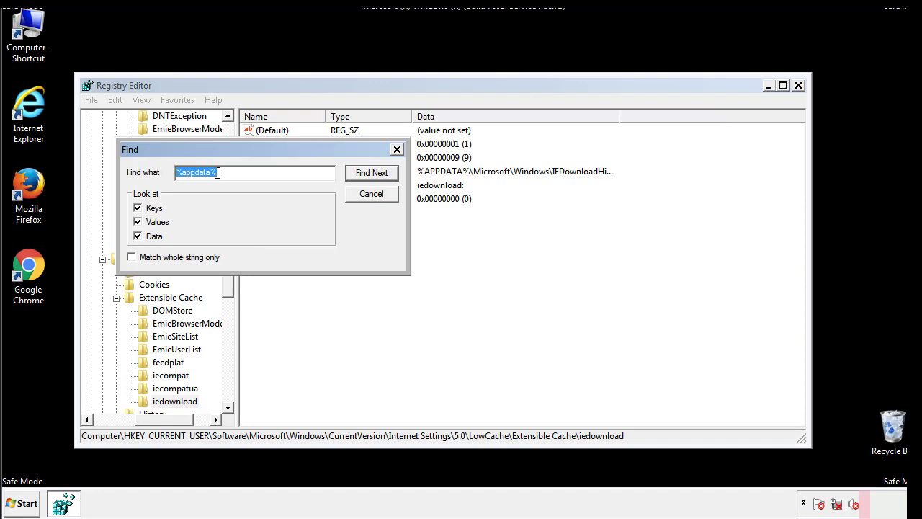
pyautogui.write('%temp%')
pyautogui.press('Return')
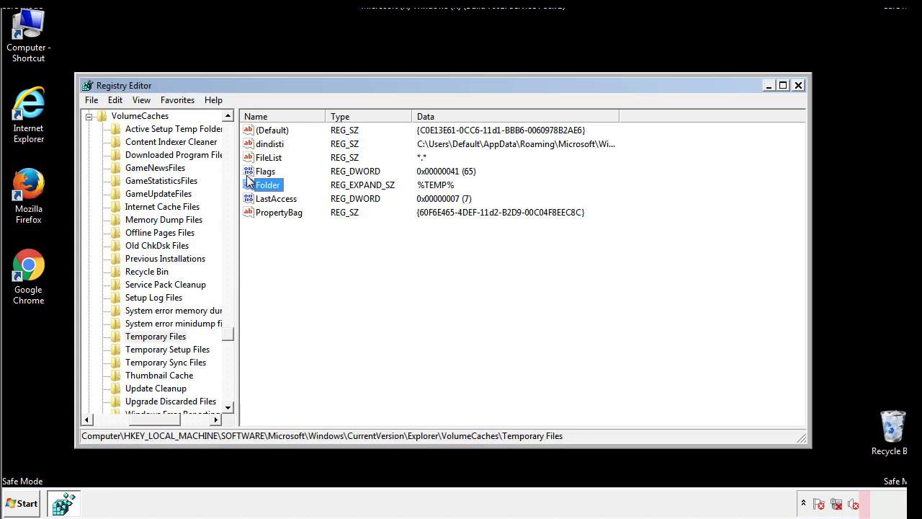
# Delete all values of the Temporary Files key under VolumeCaches, confirming the permanent deletion, and close the registry editor.
pyautogui.click(377, 252)
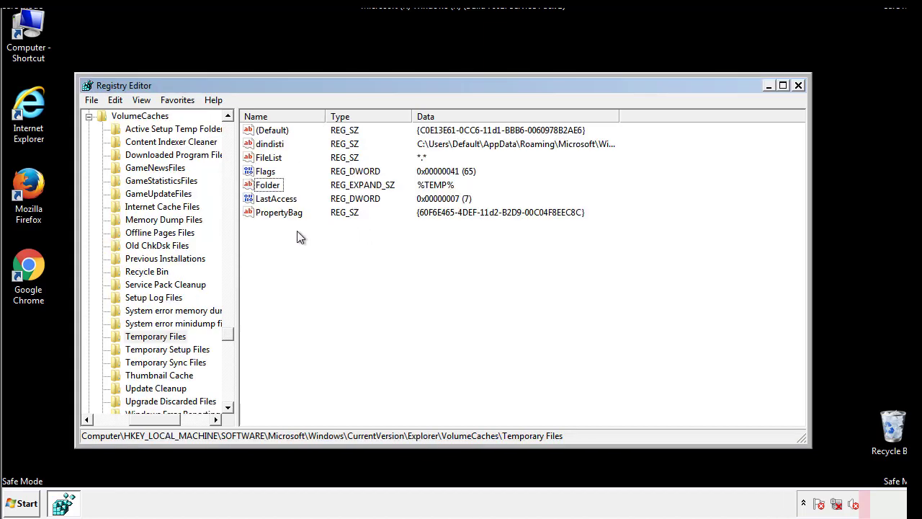
pyautogui.moveTo(296, 231); pyautogui.dragTo(261, 132)
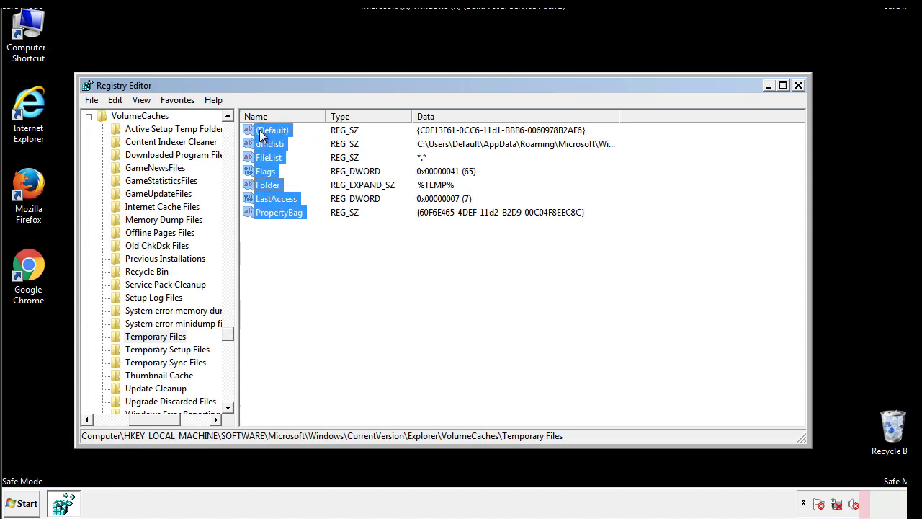
pyautogui.rightClick(262, 135)
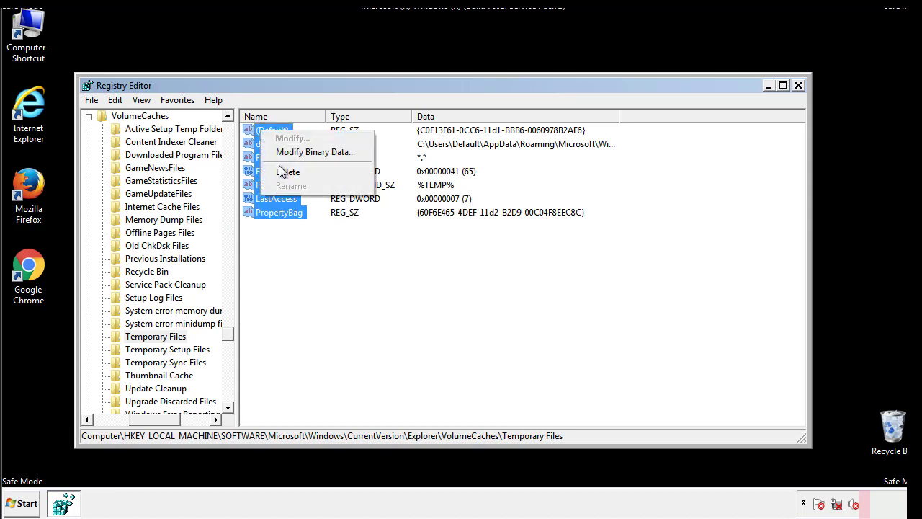
pyautogui.click(281, 173)
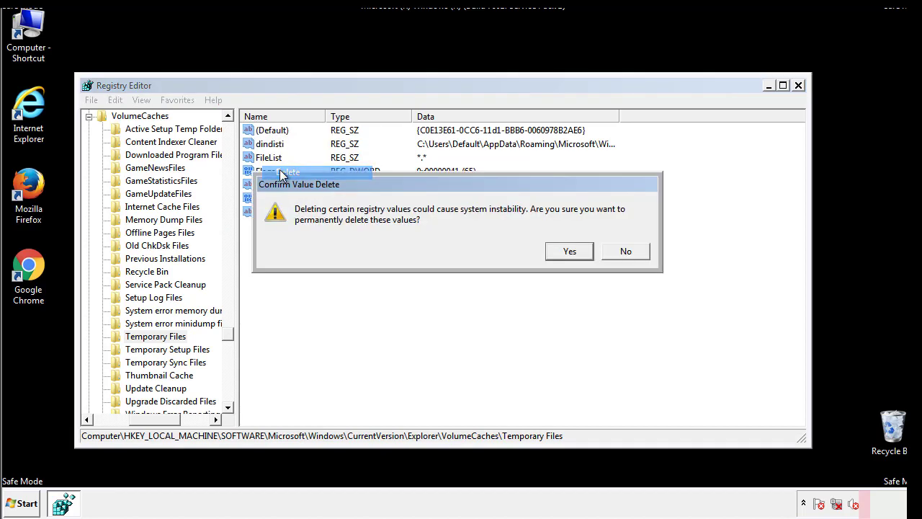
pyautogui.click(586, 253)
pyautogui.click(318, 172)
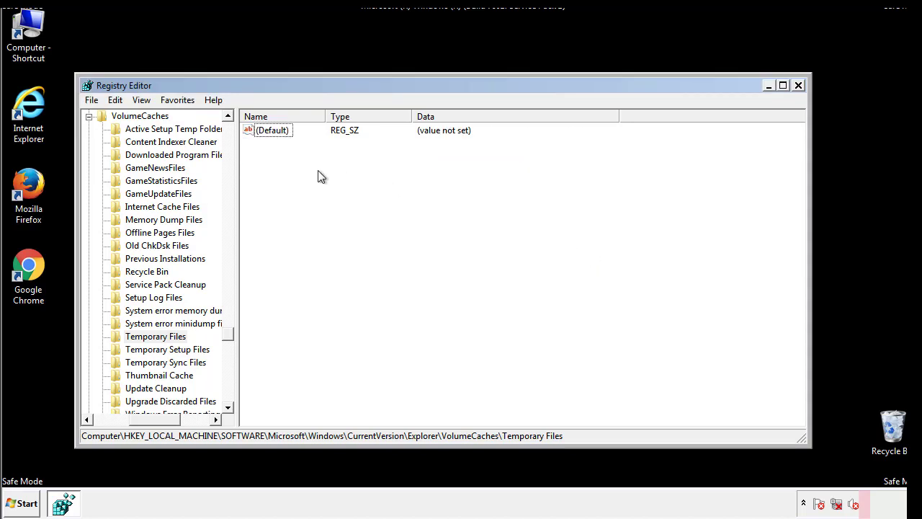
pyautogui.click(799, 86)
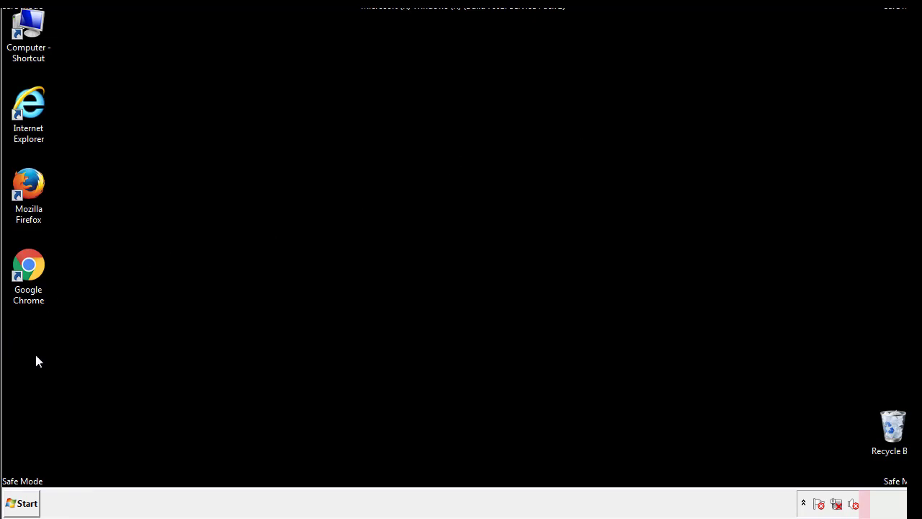
# Find and launch the System Configuration utility by searching for msconfig.
pyautogui.click(21, 505)
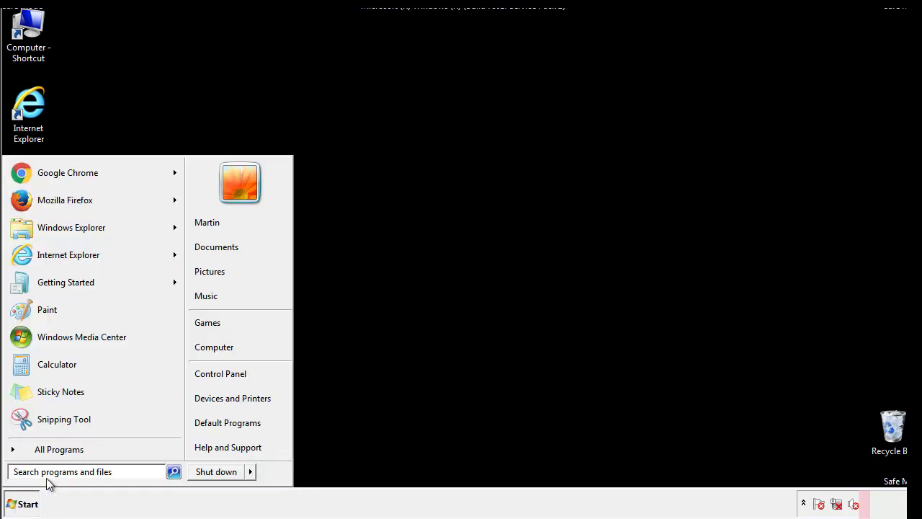
pyautogui.write('mscon')
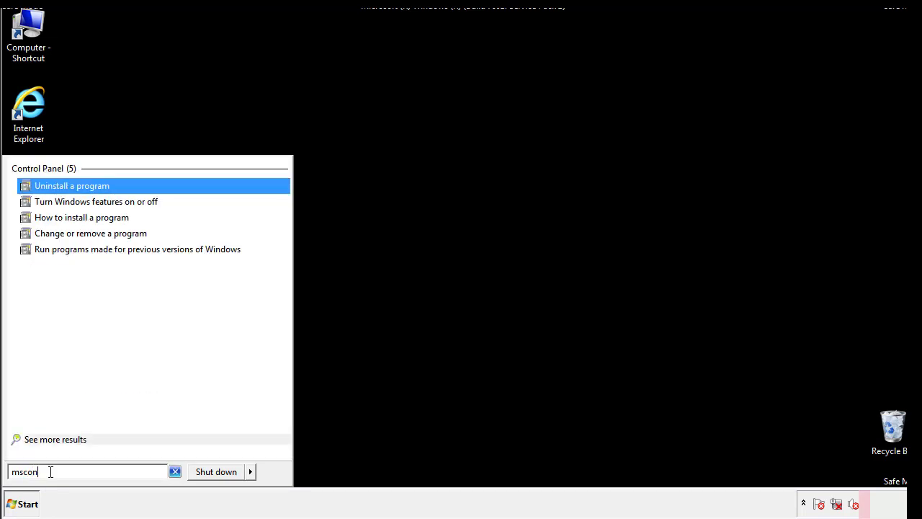
pyautogui.write('fig')
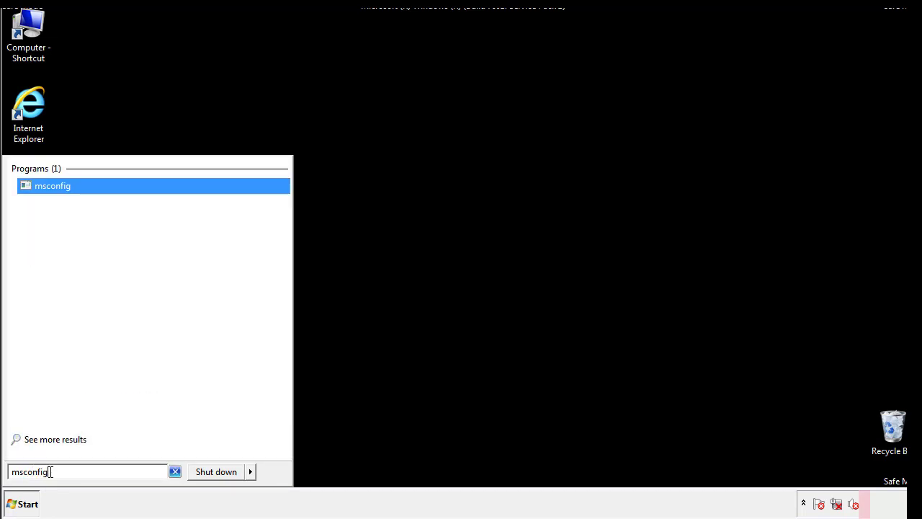
pyautogui.press('Return')
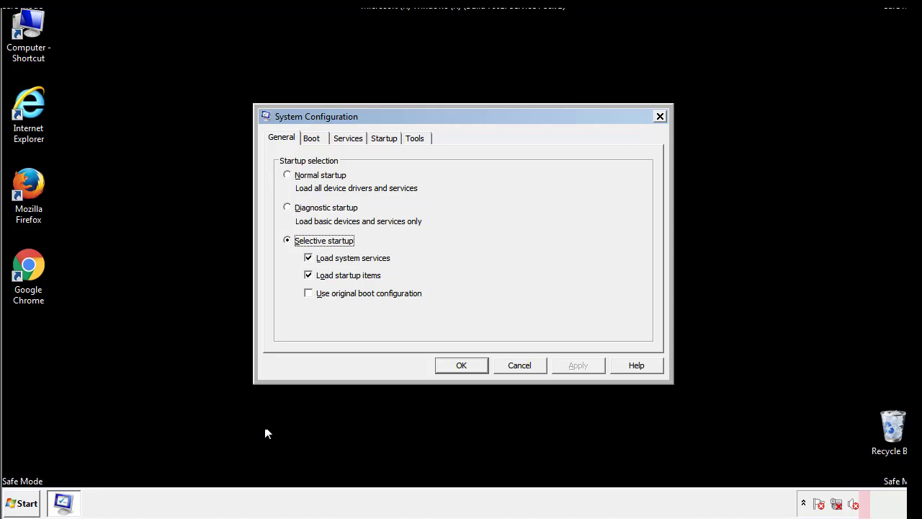
# Disable the Safe boot option for Windows 7, apply the boot settings and restart the computer.
pyautogui.click(312, 137)
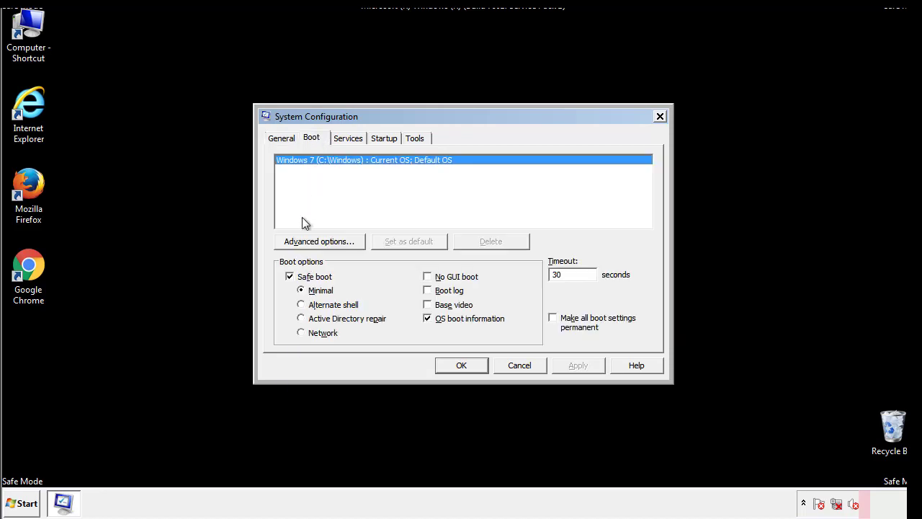
pyautogui.click(293, 279)
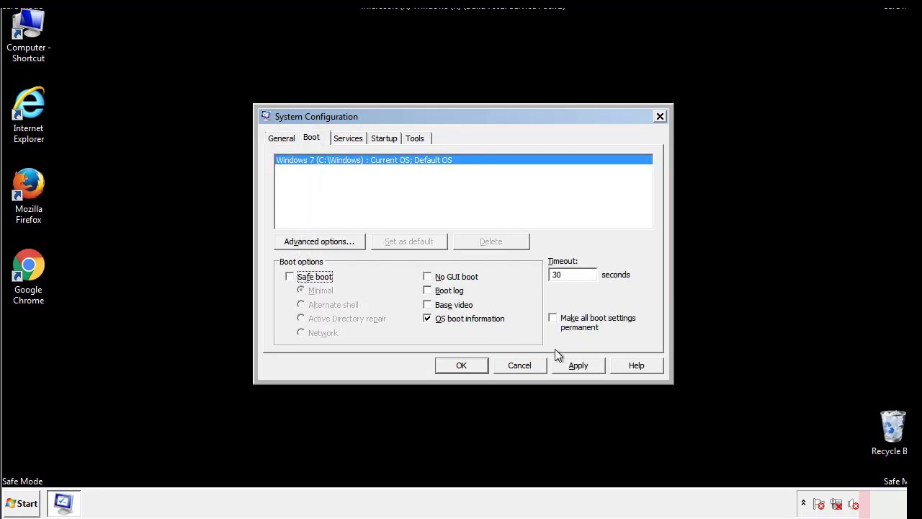
pyautogui.click(579, 364)
pyautogui.click(460, 365)
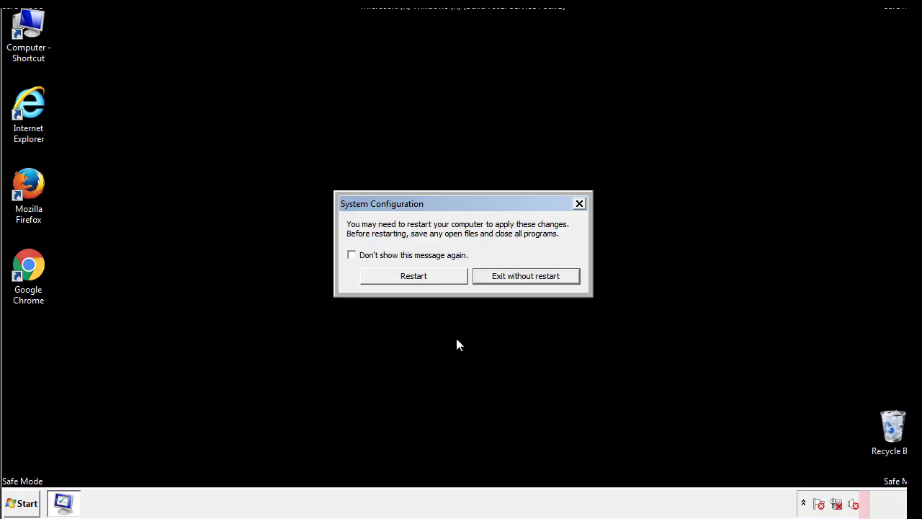
pyautogui.click(428, 287)
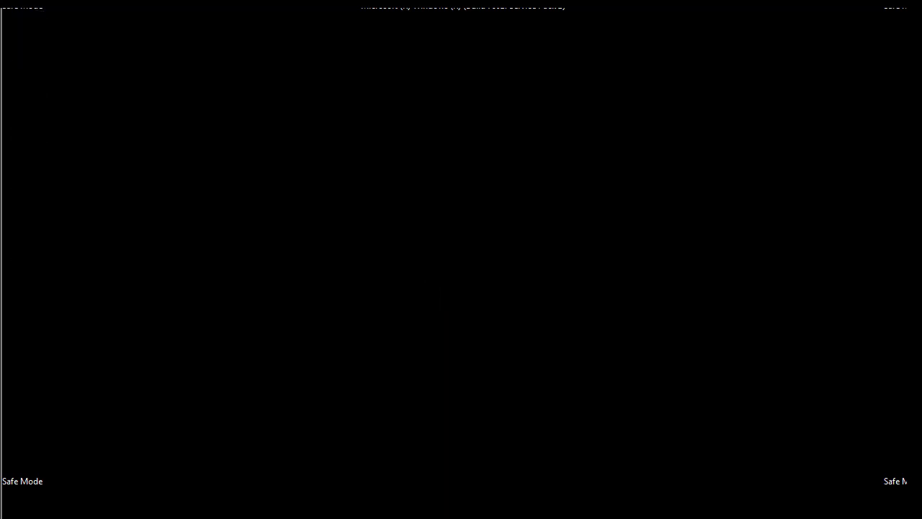